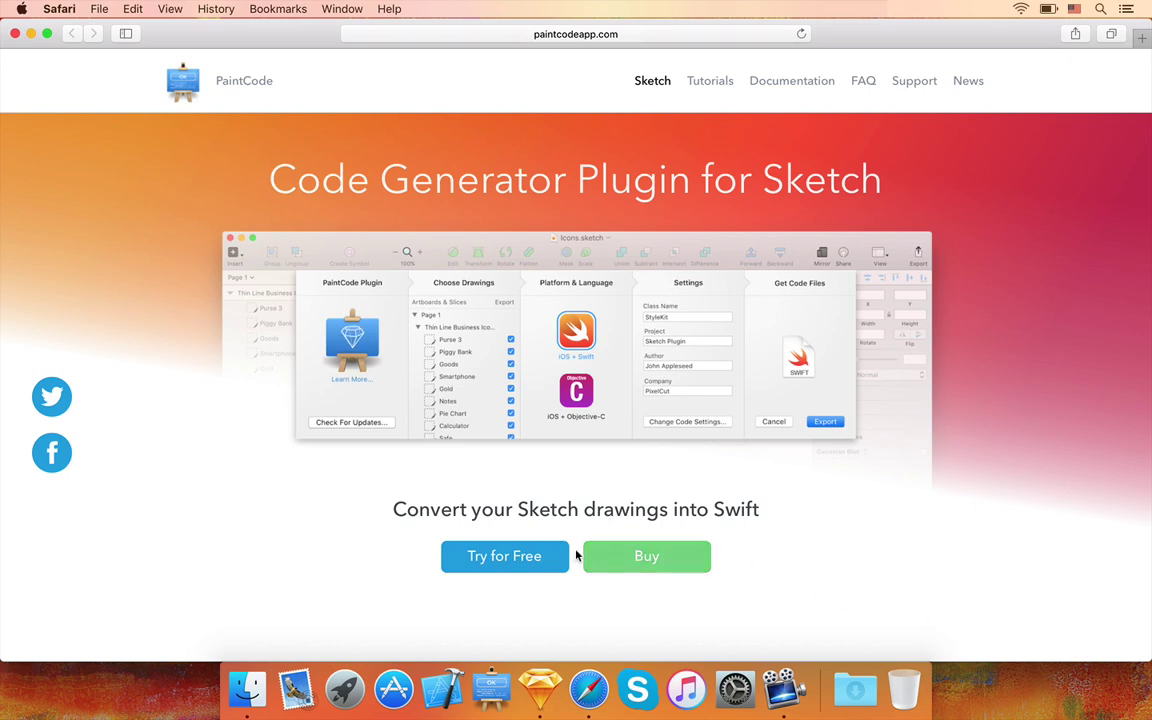
- Request the free PaintCode trial download by submitting an email address
left_click(530, 552)
left_click(491, 485)
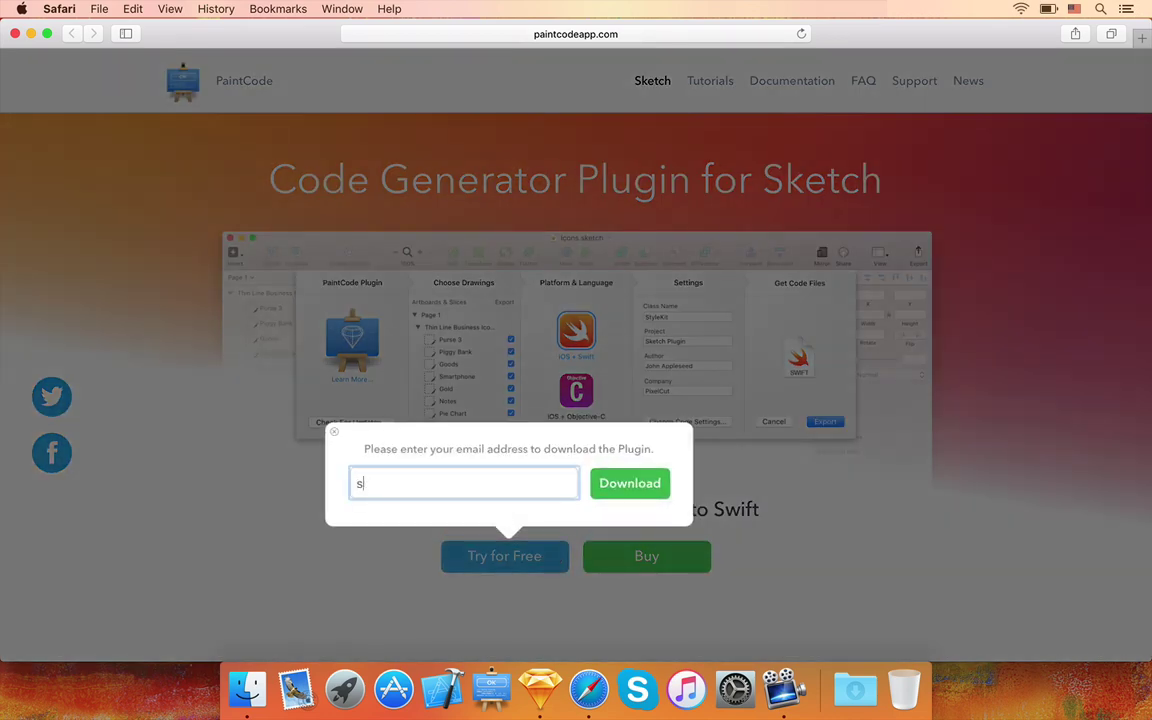
left_click(614, 485)
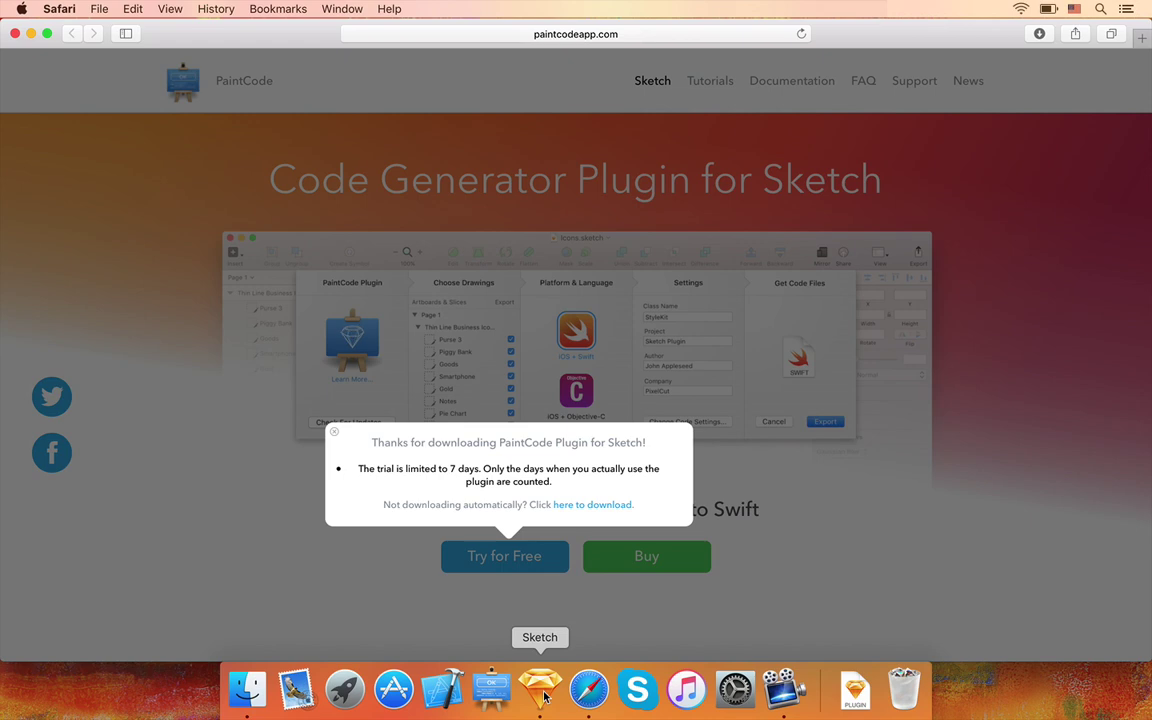
- Install the downloaded PaintCode.sketchplugin from the Downloads folder into Sketch
left_click(856, 684)
left_click(781, 572)
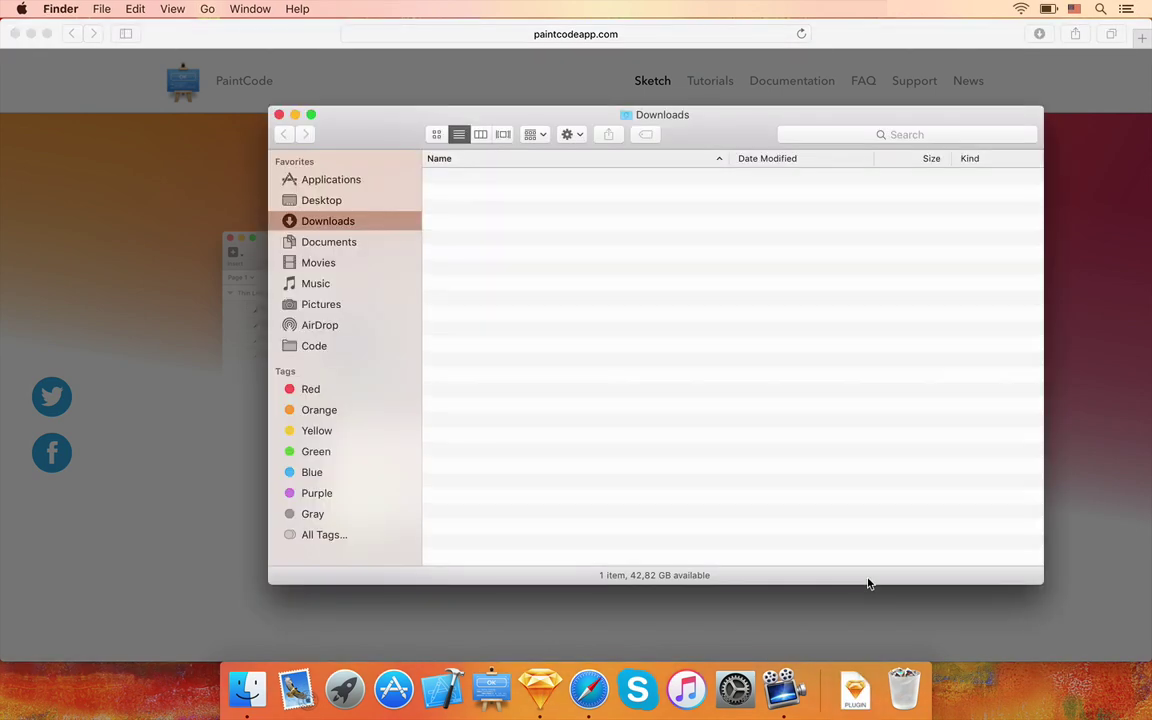
double_click(453, 179)
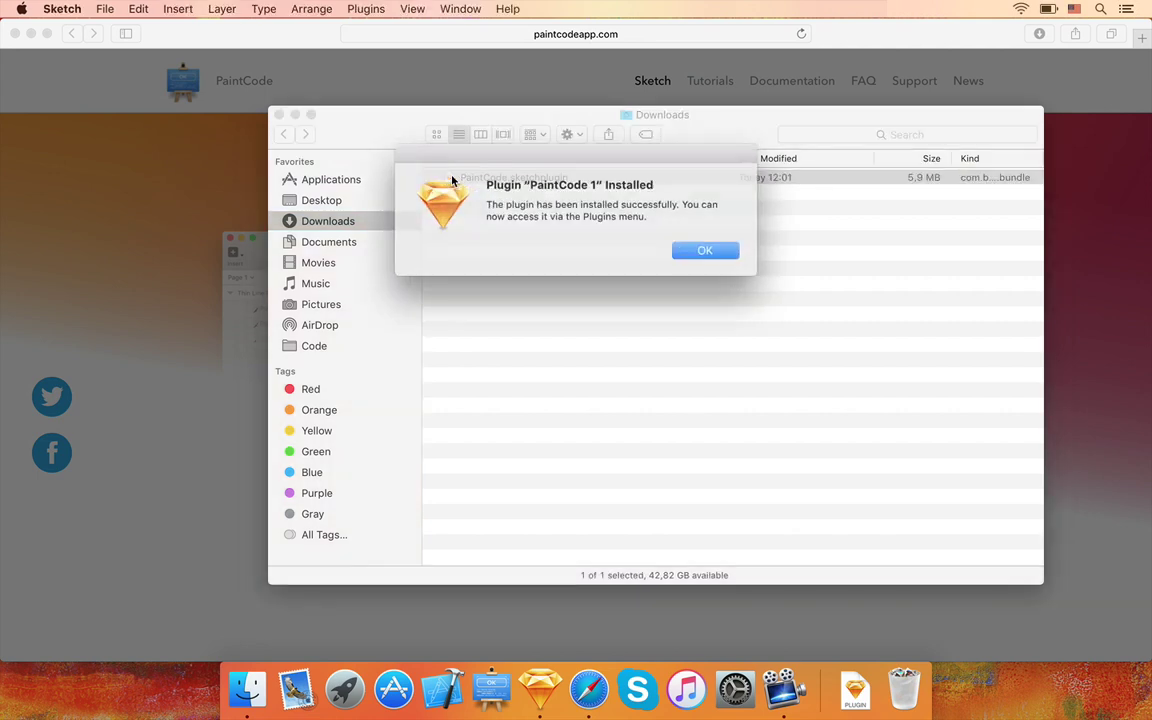
left_click(678, 248)
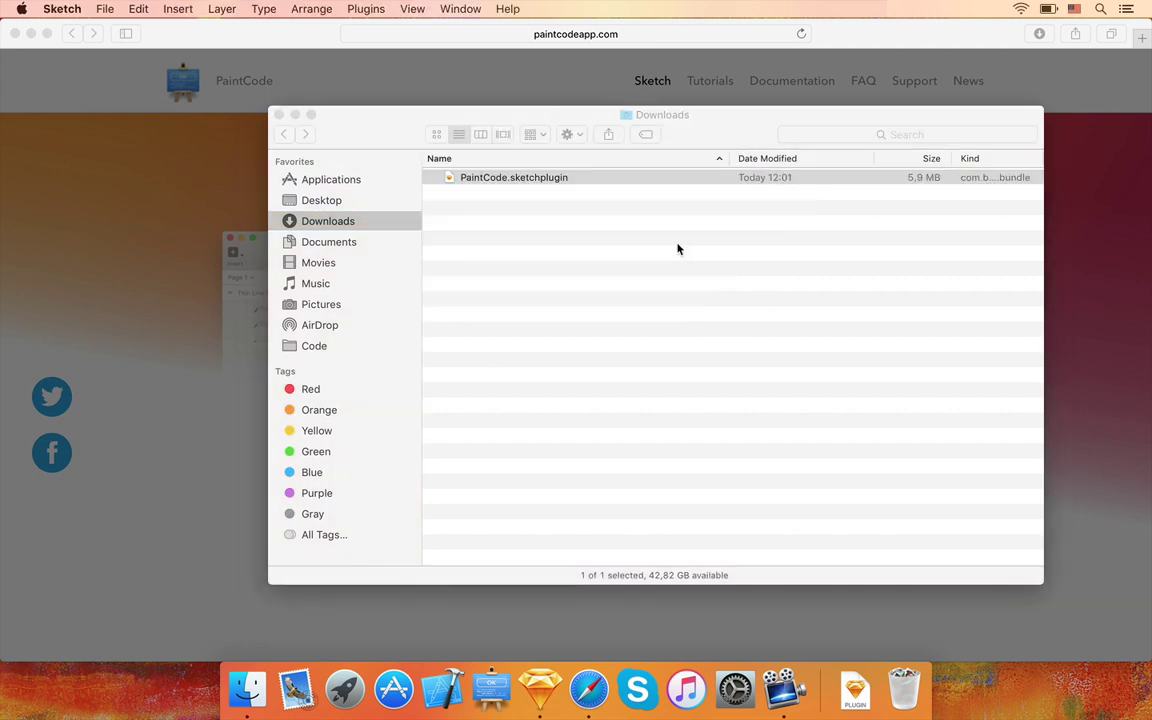
- Launch Sketch and open the Clocks document from the Desktop
left_click(545, 686)
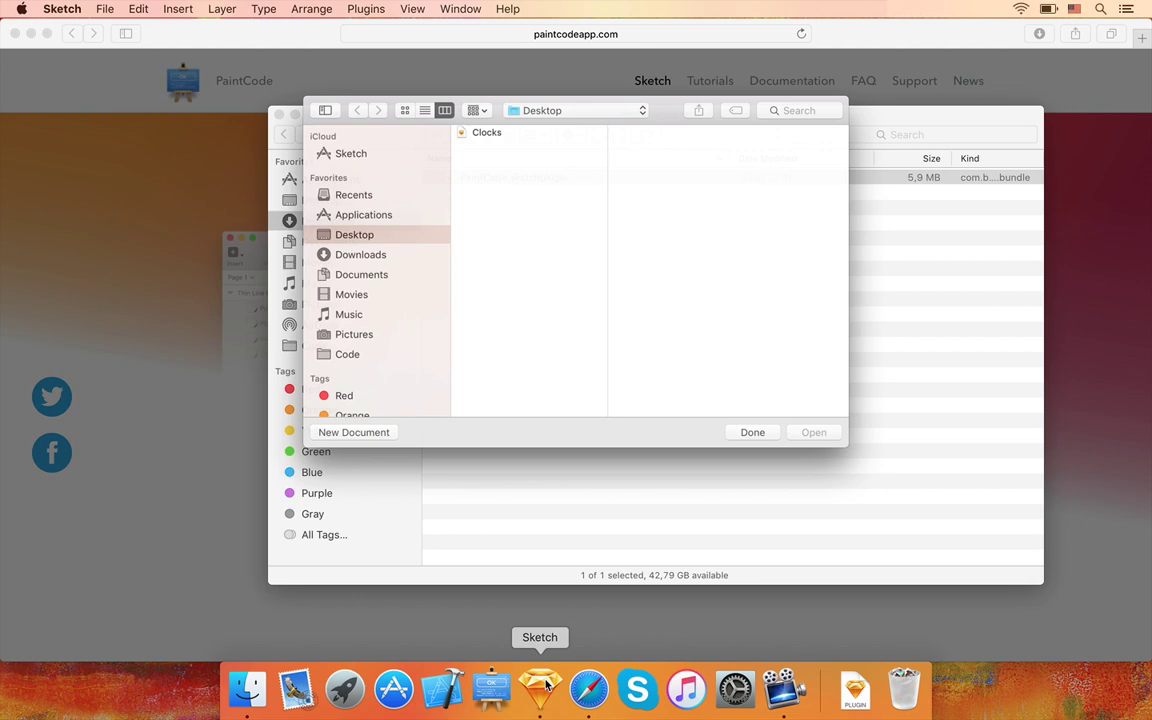
left_click(491, 126)
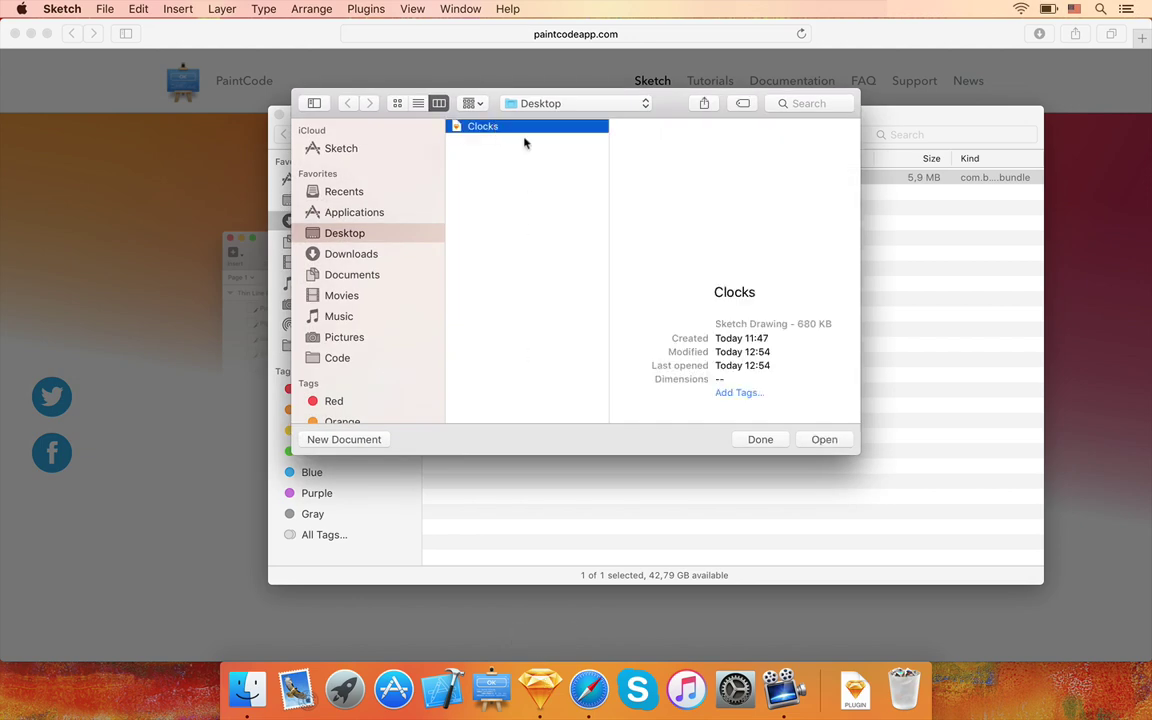
left_click(820, 440)
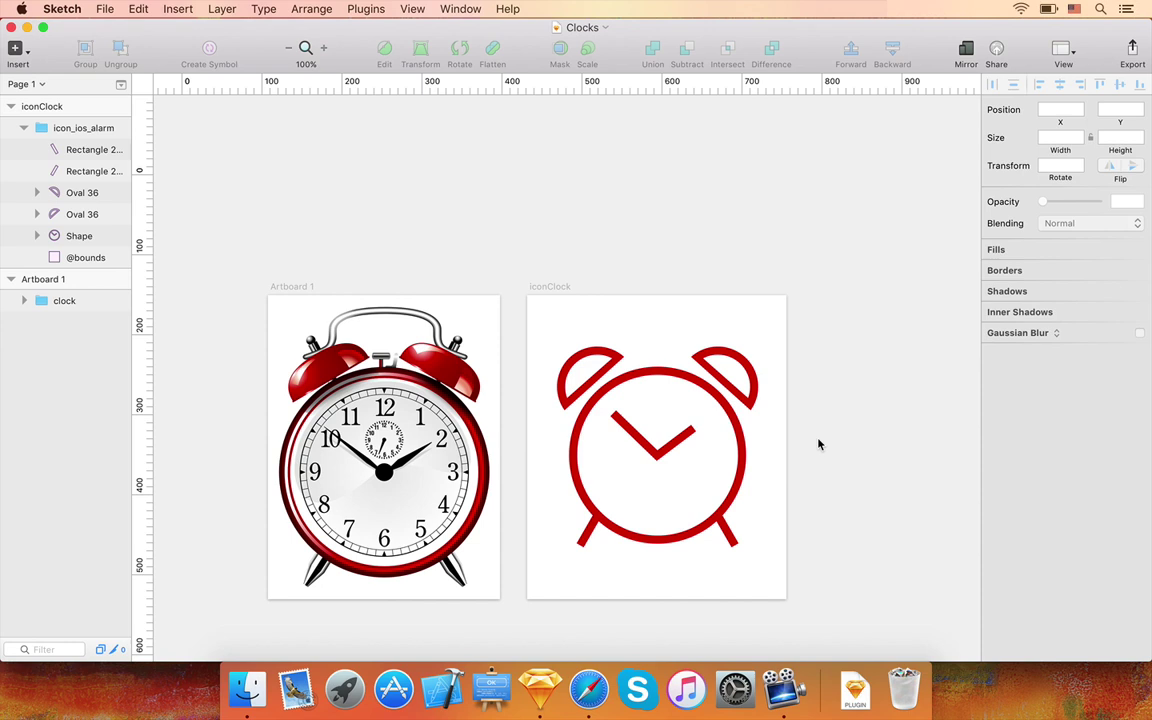
- Run the PaintCode plugin with iconClock and Artboard 1 ticked for export and iOS + Swift selected
left_click(352, 9)
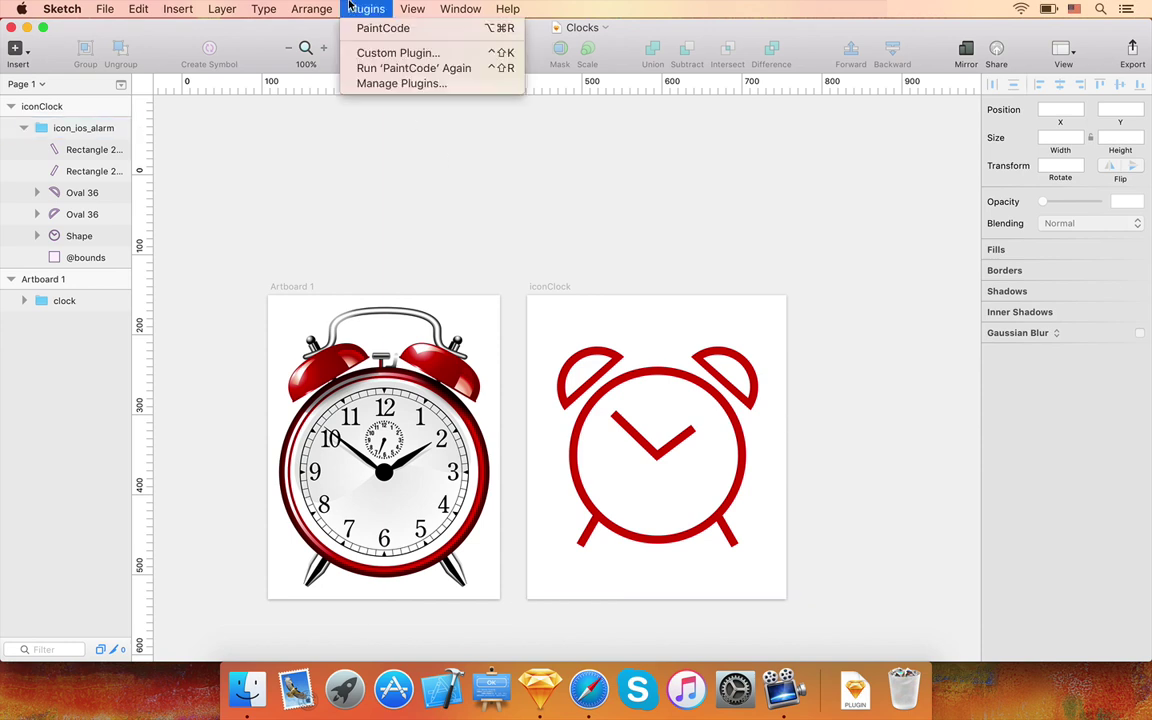
left_click(370, 28)
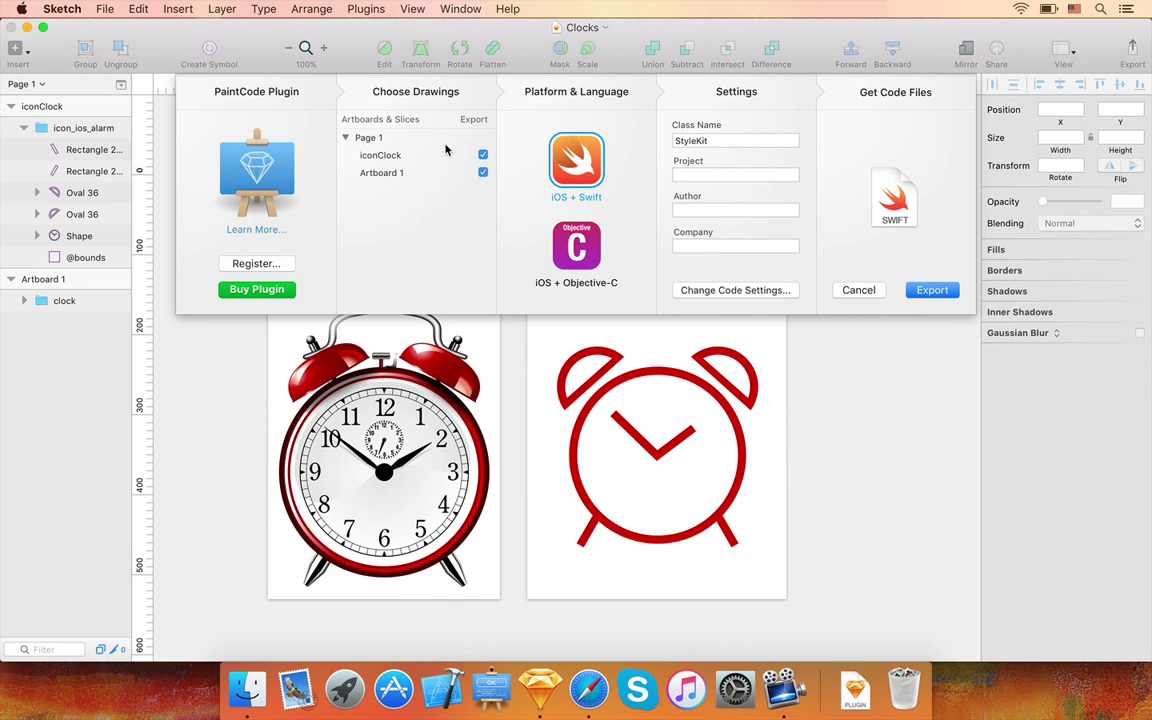
left_click(483, 155)
left_click(483, 172)
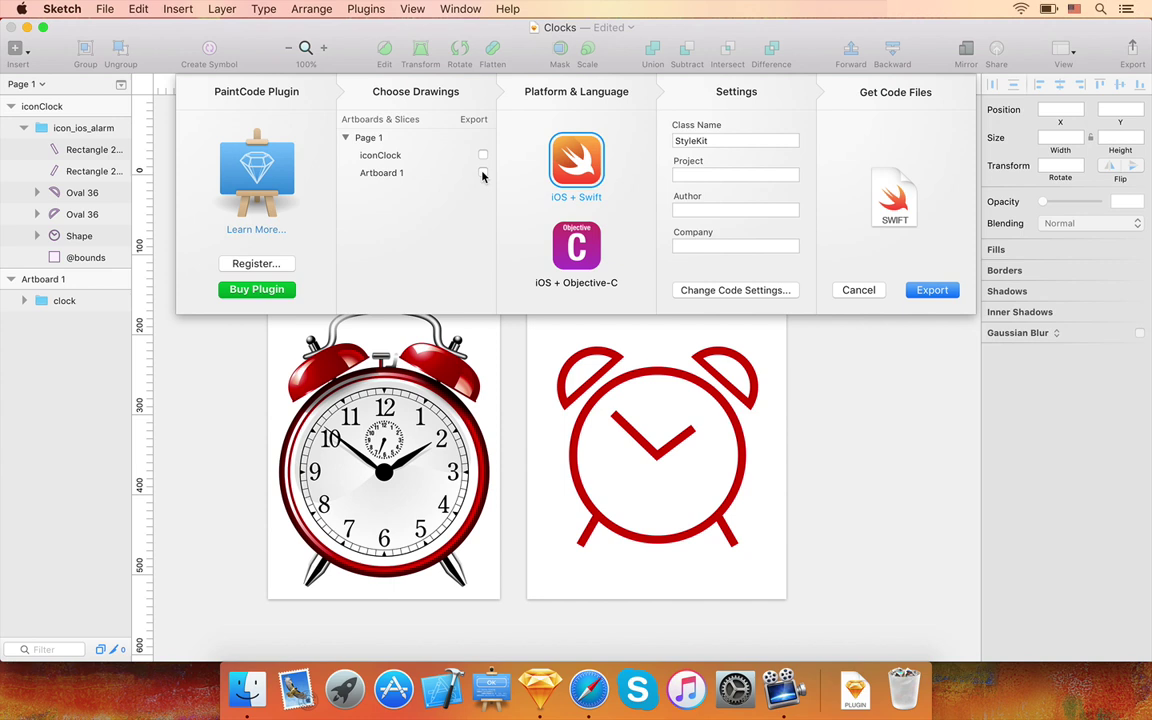
left_click(483, 173)
left_click(482, 157)
left_click(576, 246)
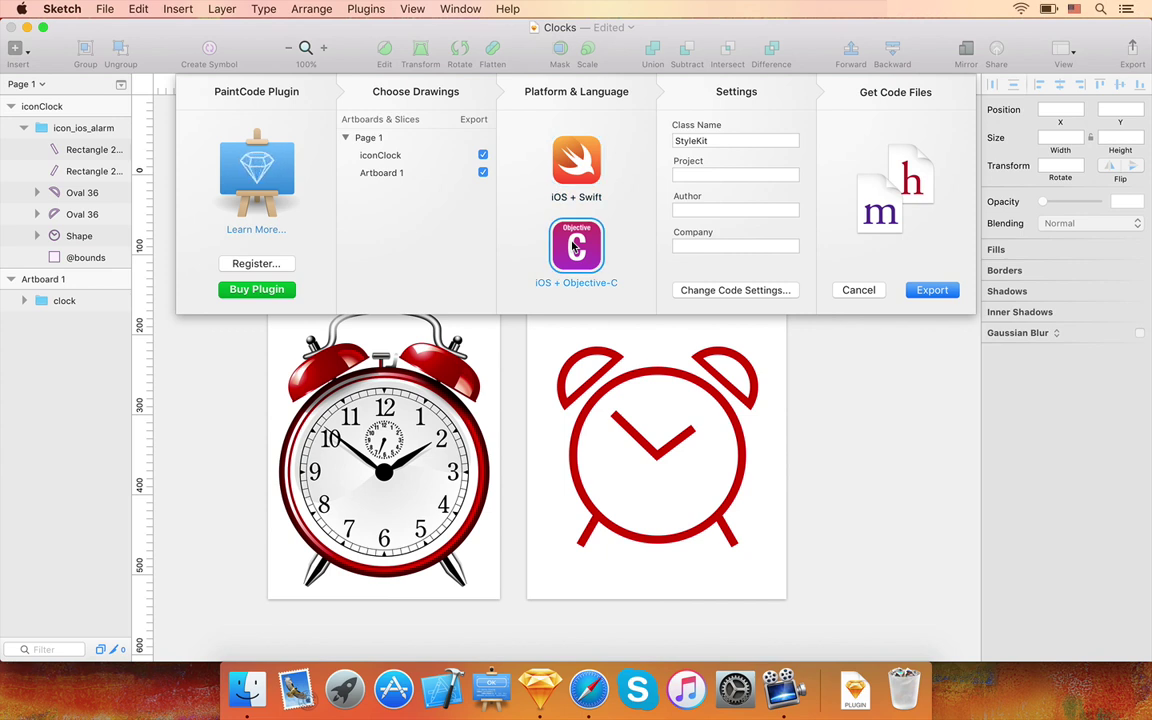
left_click(572, 163)
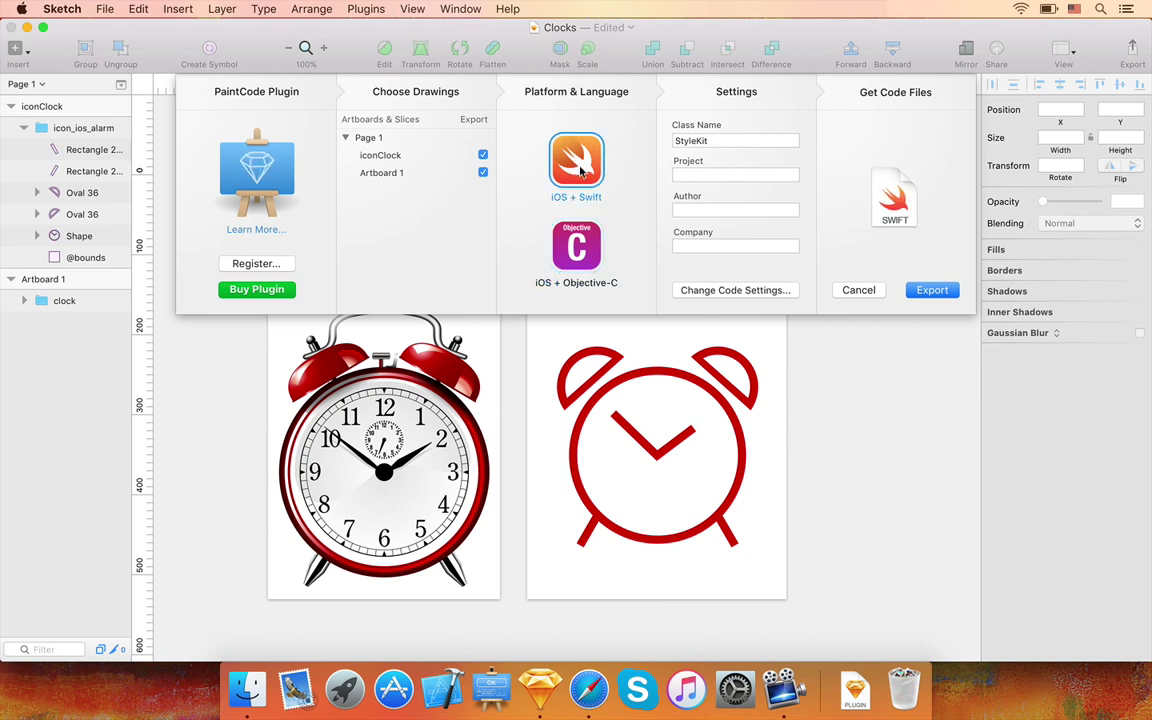
- Set Company to PixelCut and export the StyleKit Swift code into the Code folder
left_click(686, 247)
type("P")
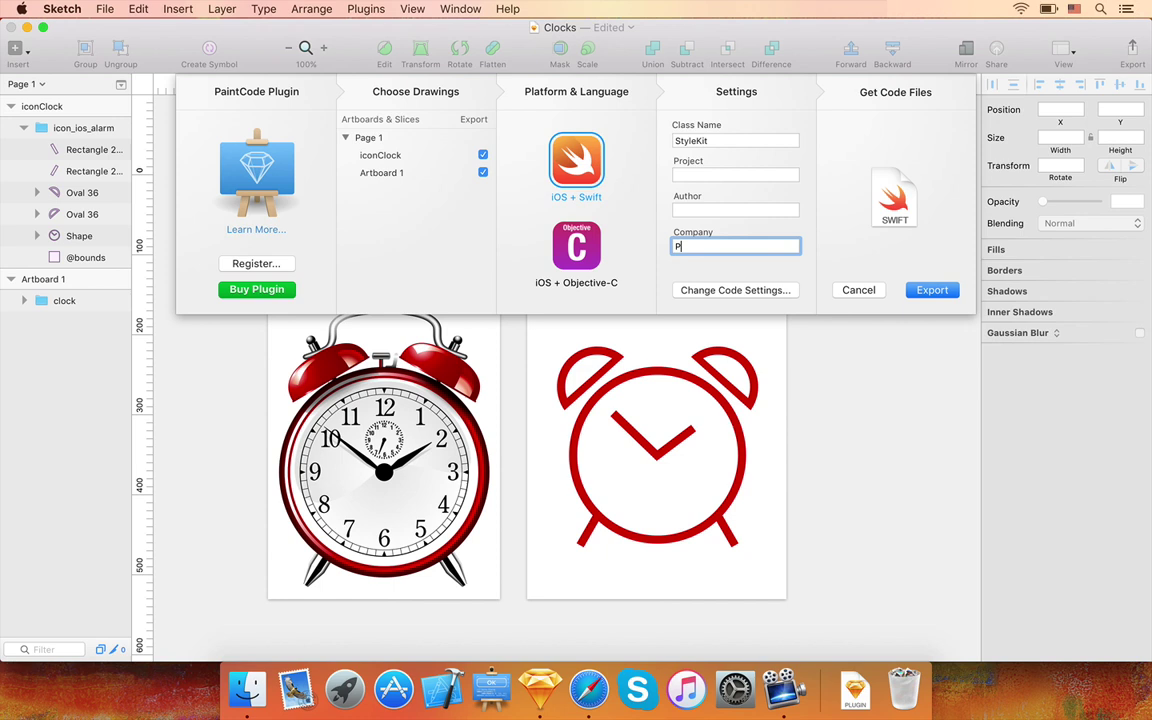
type("ixelCut")
left_click(931, 291)
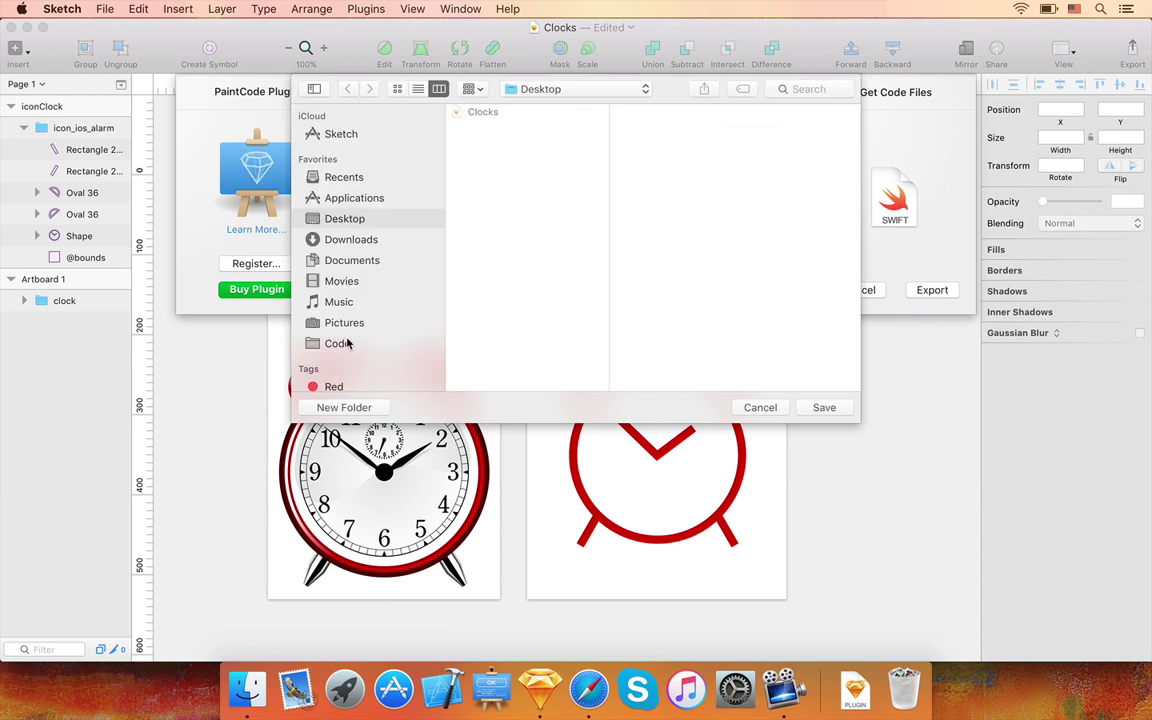
left_click(340, 342)
left_click(822, 408)
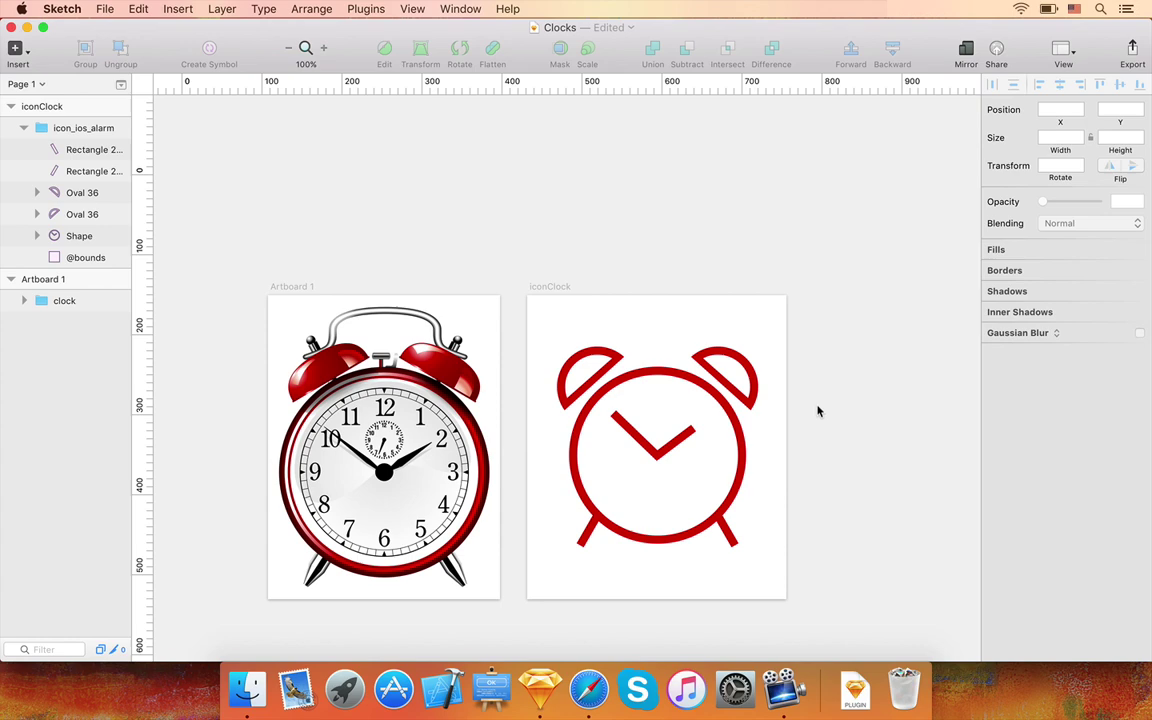
- Drag the StyleKit.swift file from the PaintCode plugin onto the Desktop, then cancel the plugin
left_click(360, 8)
left_click(383, 28)
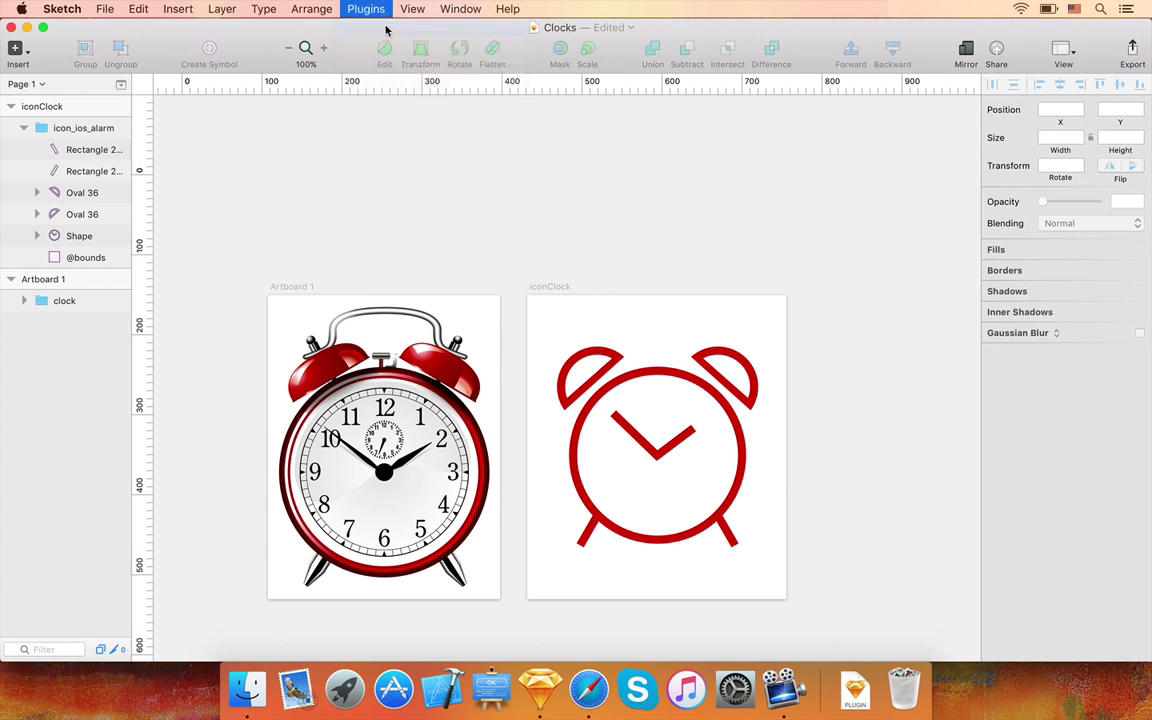
left_click_drag(952, 237, 932, 247)
key("F11")
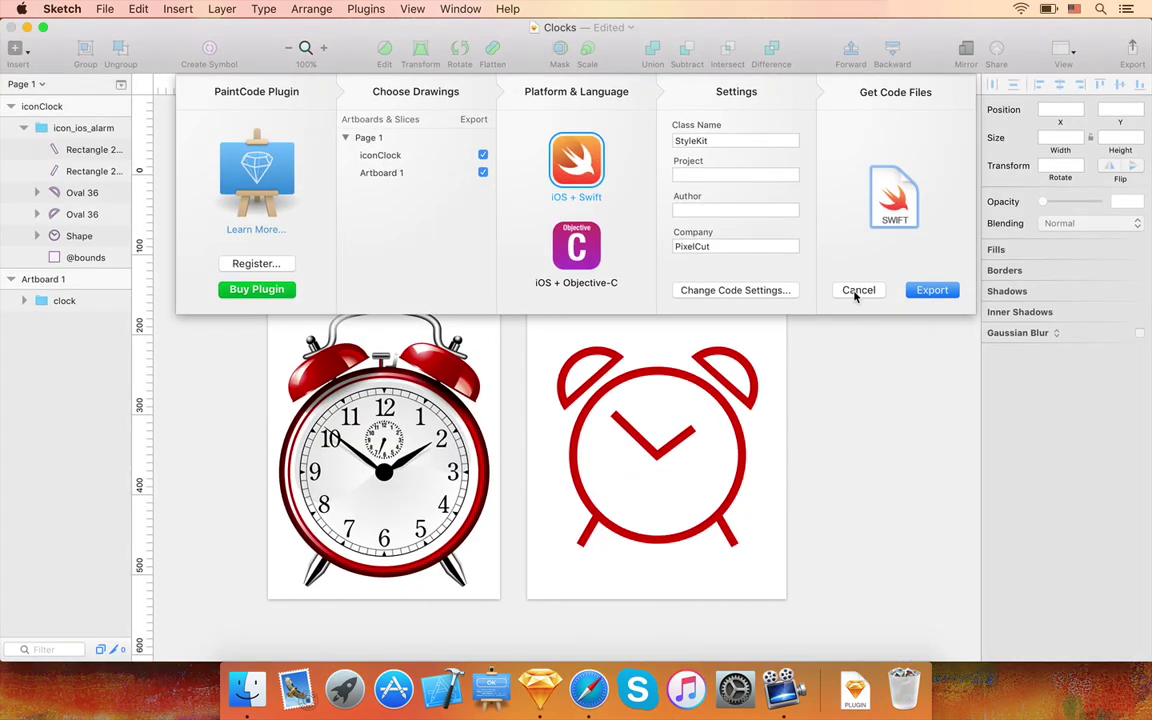
left_click(855, 292)
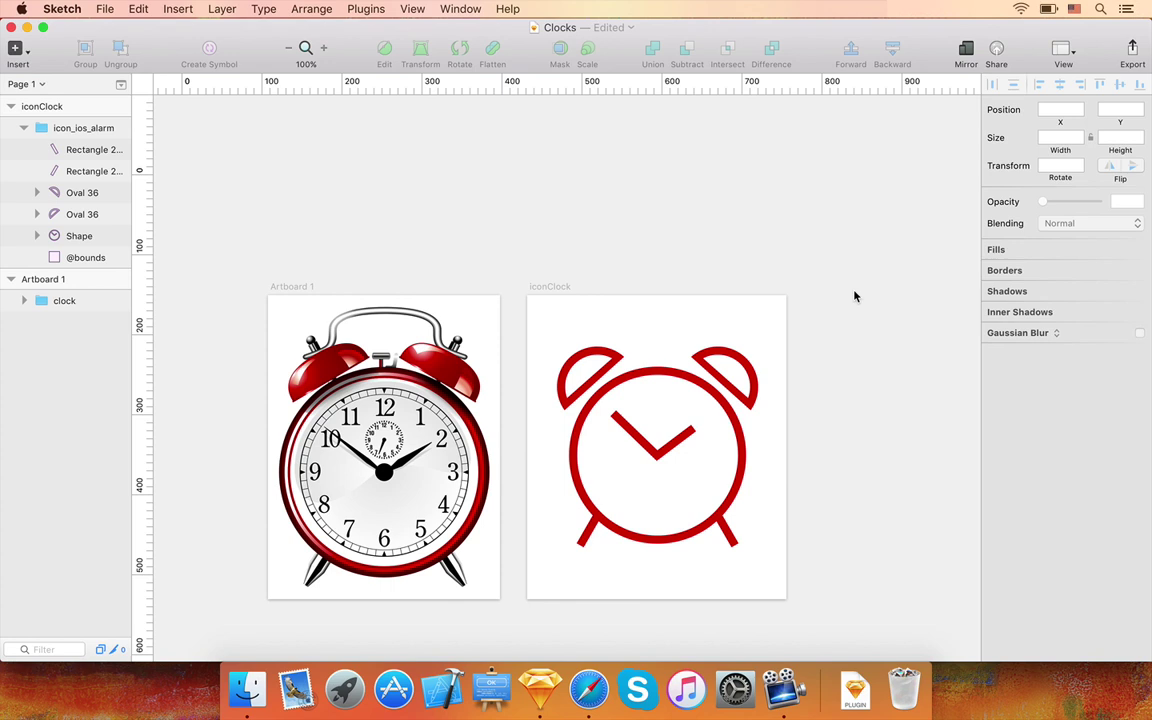
- Draw a 312 × 380 artboard left of the clocks and start renaming it Library
scroll(855, 296, "left", 5)
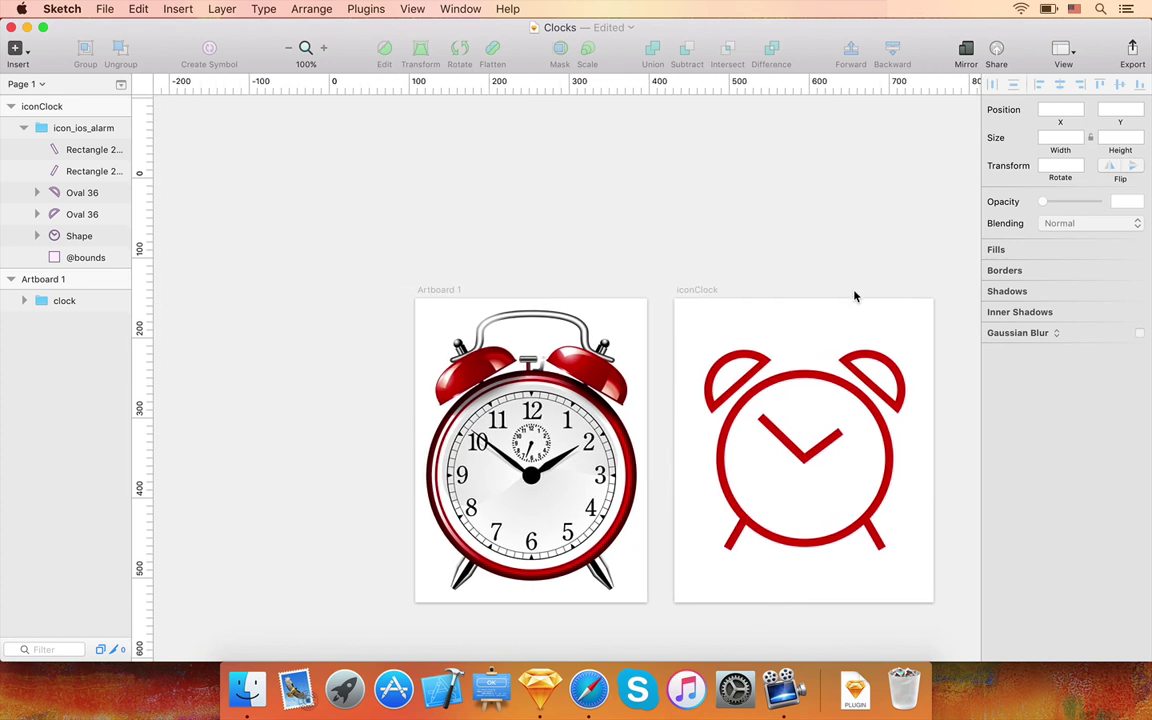
left_click(20, 48)
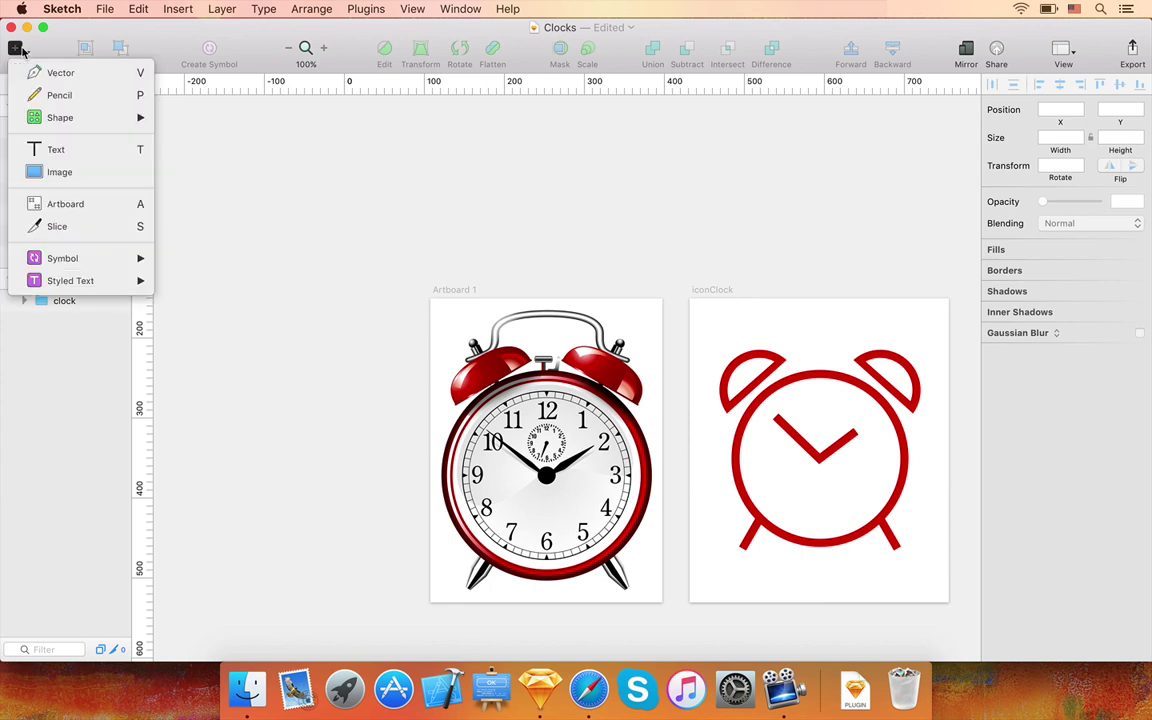
left_click(62, 203)
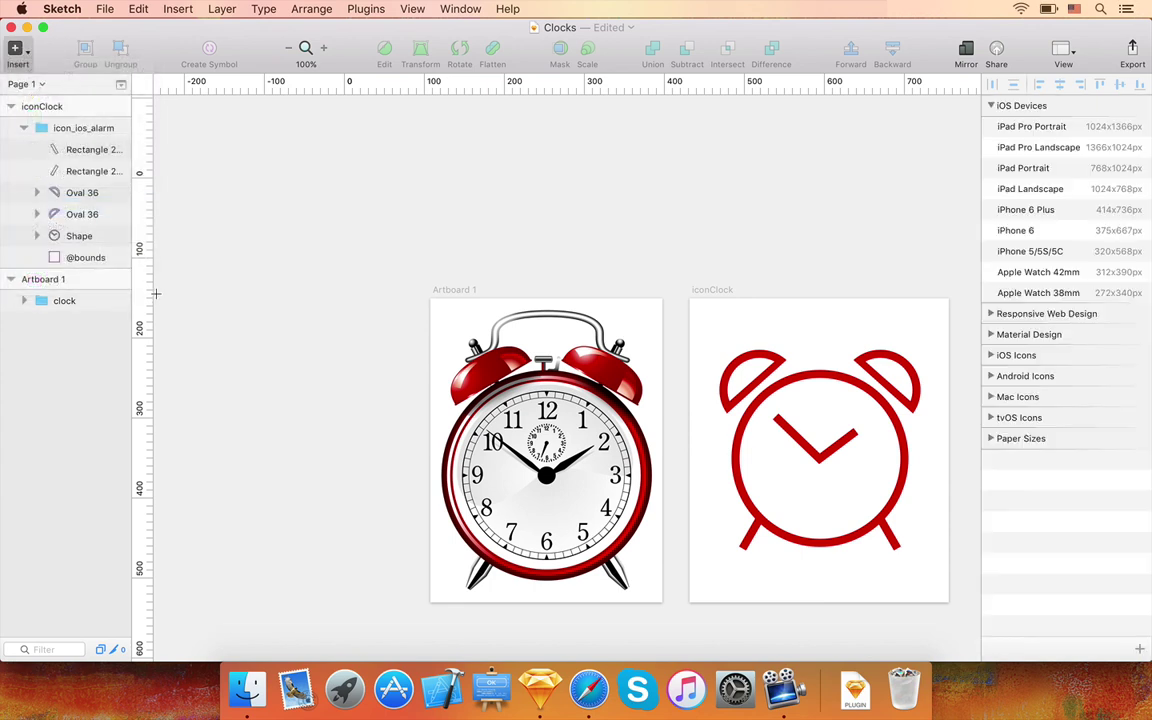
left_click_drag(164, 298, 413, 602)
double_click(95, 106)
type("L")
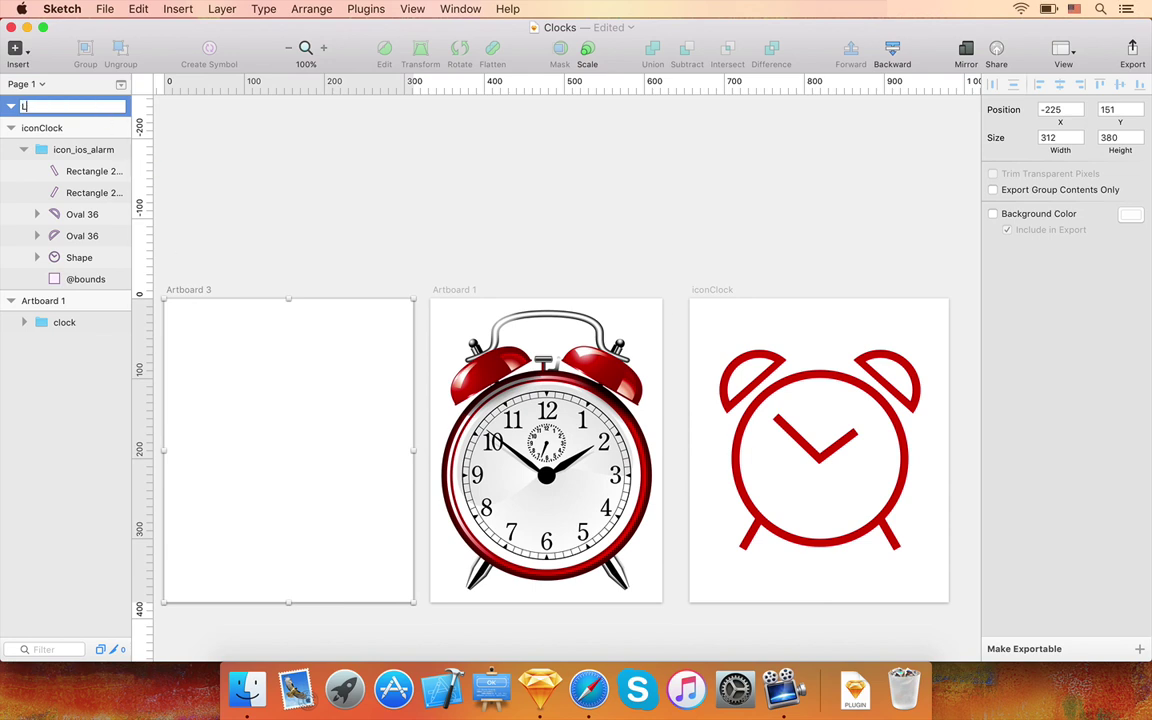
type("ibrary")
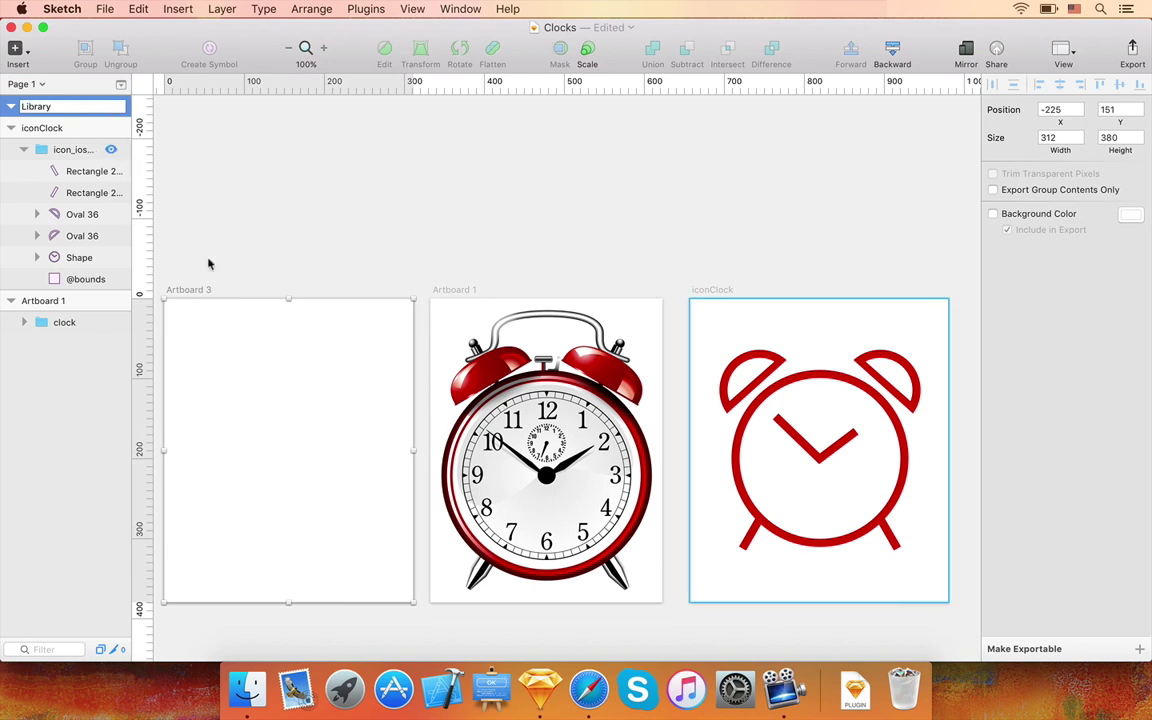
- Name the artboard Library and draw a square layer named Primary Color on it
key("Return")
left_click(28, 52)
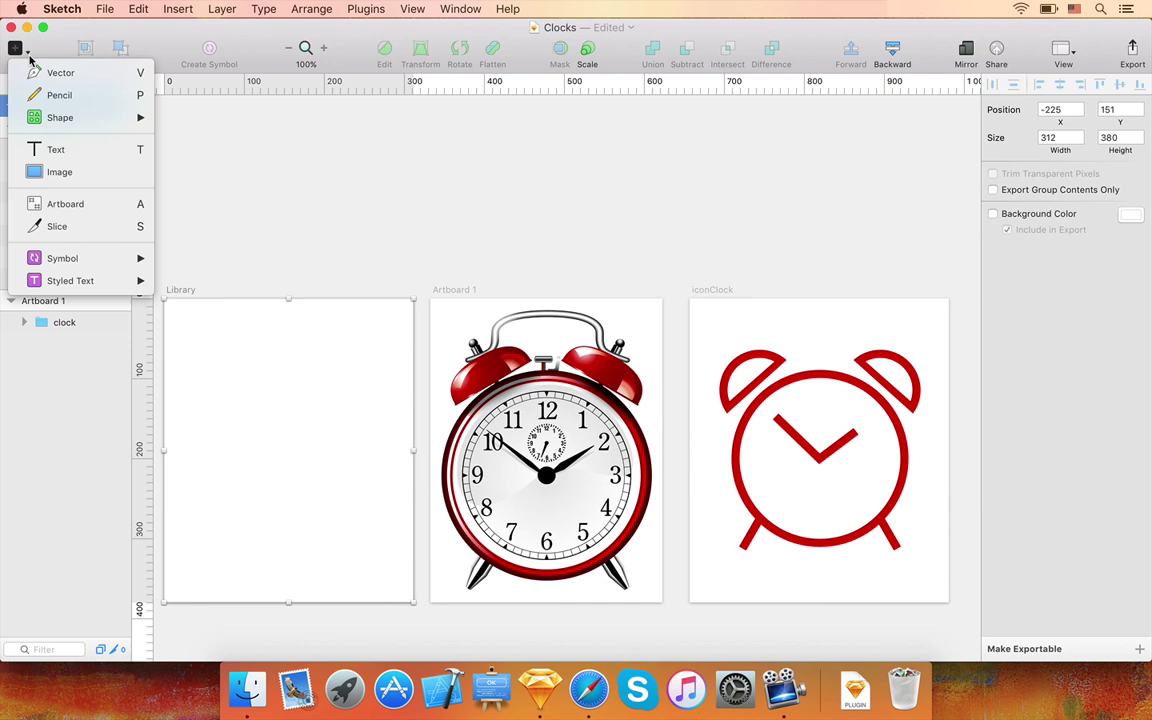
mouse_move(100, 117)
left_click(195, 160)
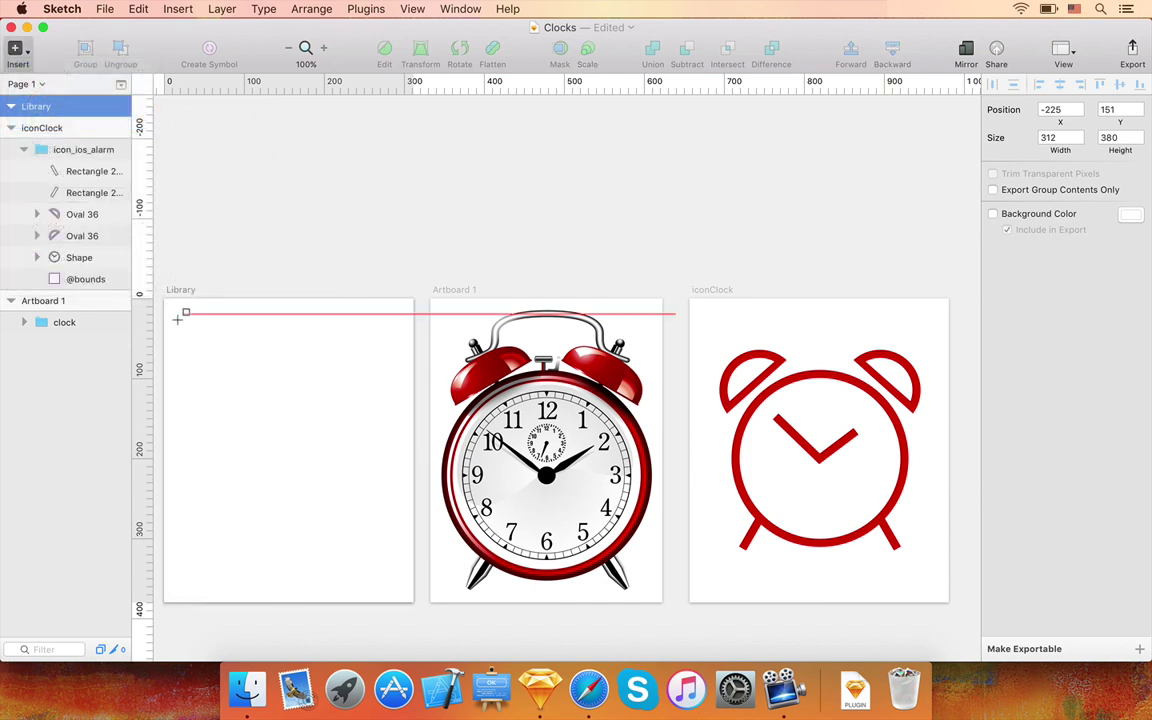
left_click_drag(177, 320, 253, 395)
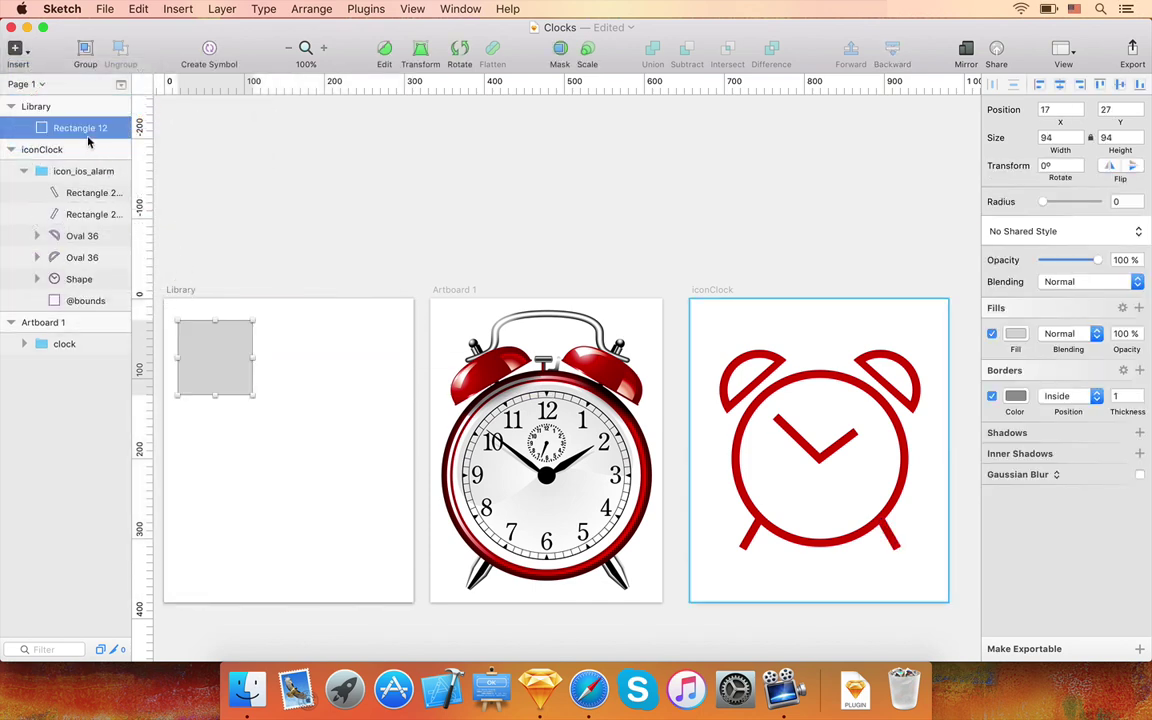
double_click(86, 129)
type("Primary Color")
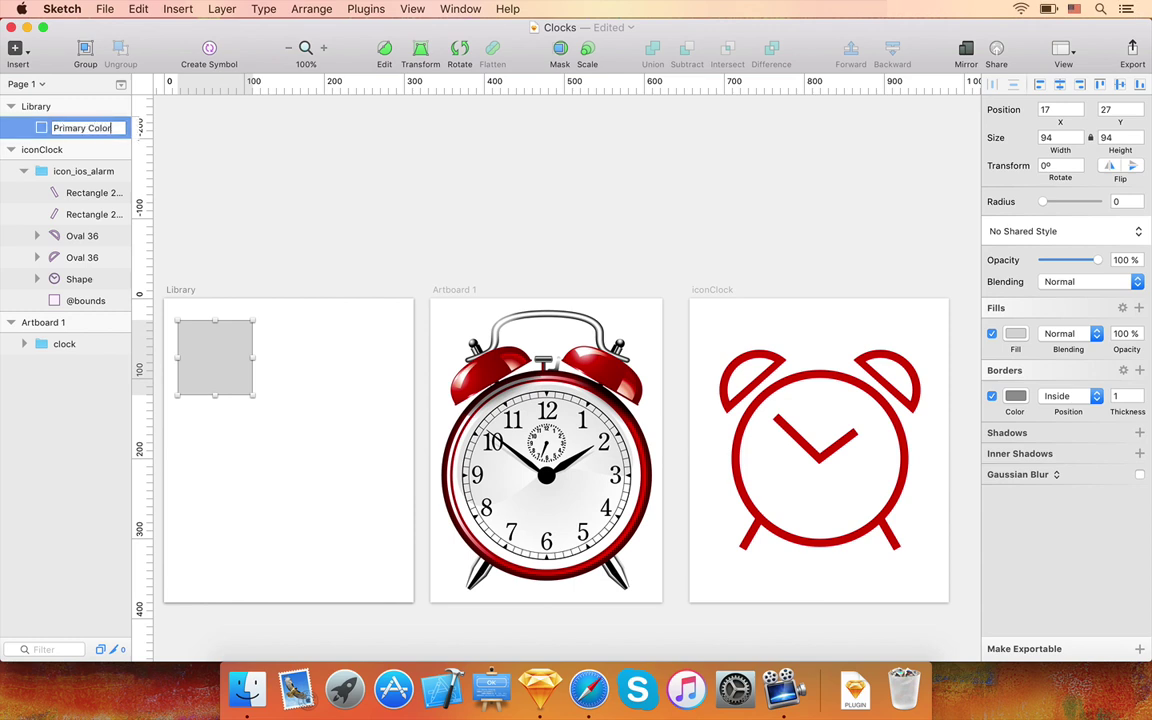
key("Return")
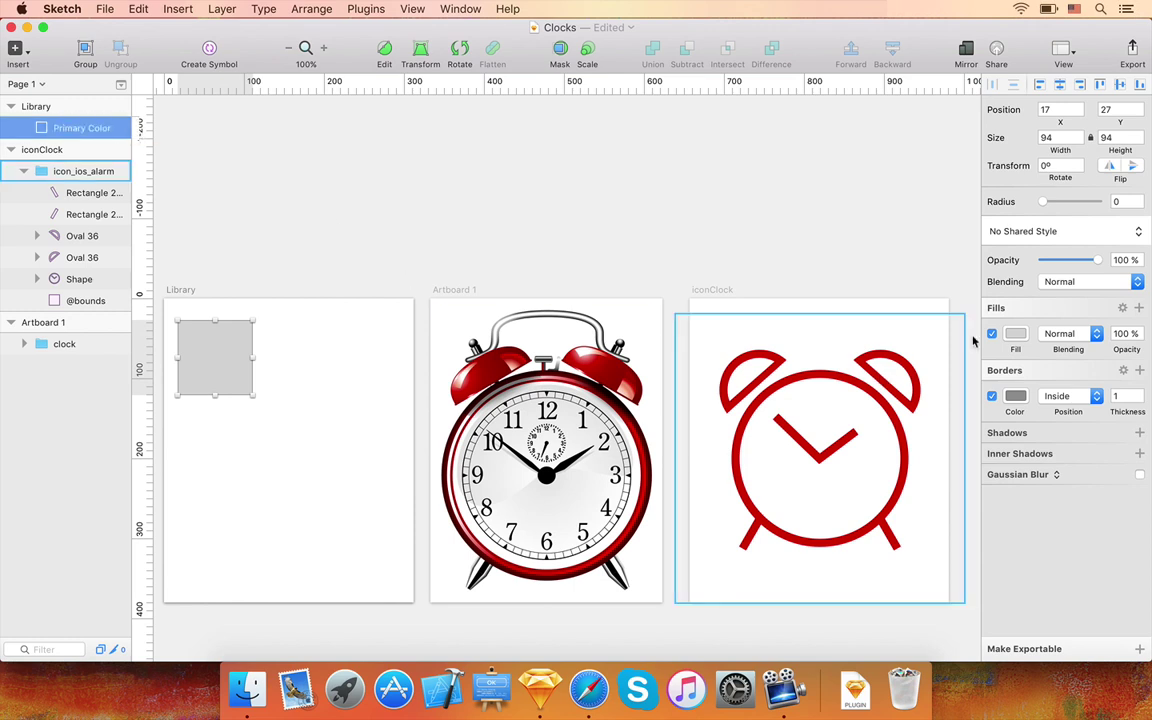
- Fill the Primary Color square with the red global colour
left_click(1013, 336)
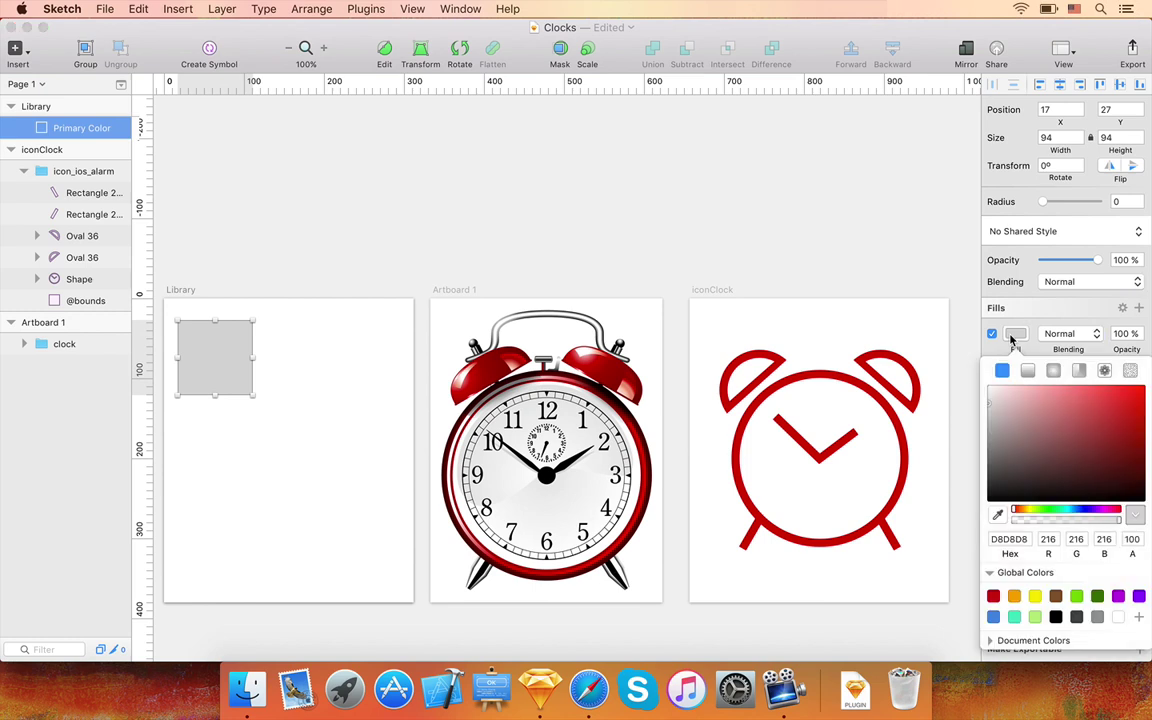
left_click(993, 597)
left_click(367, 412)
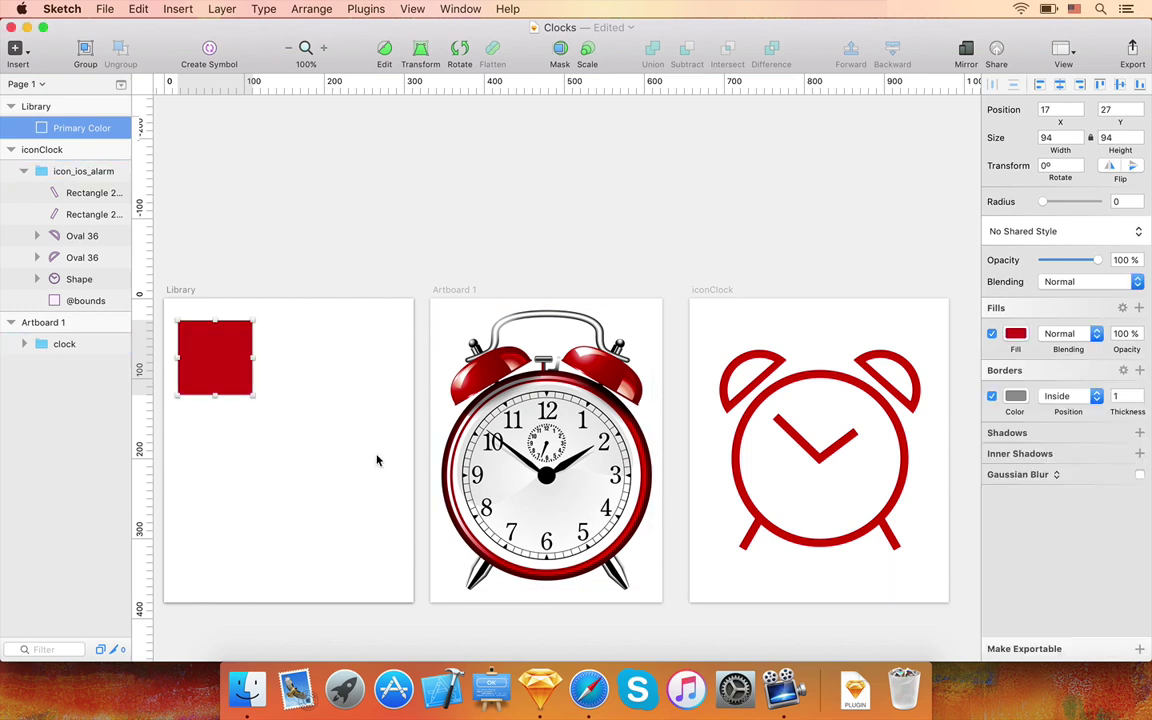
left_click(28, 53)
- Draw a second square beside the red one and name it Secondary Color
mouse_move(128, 117)
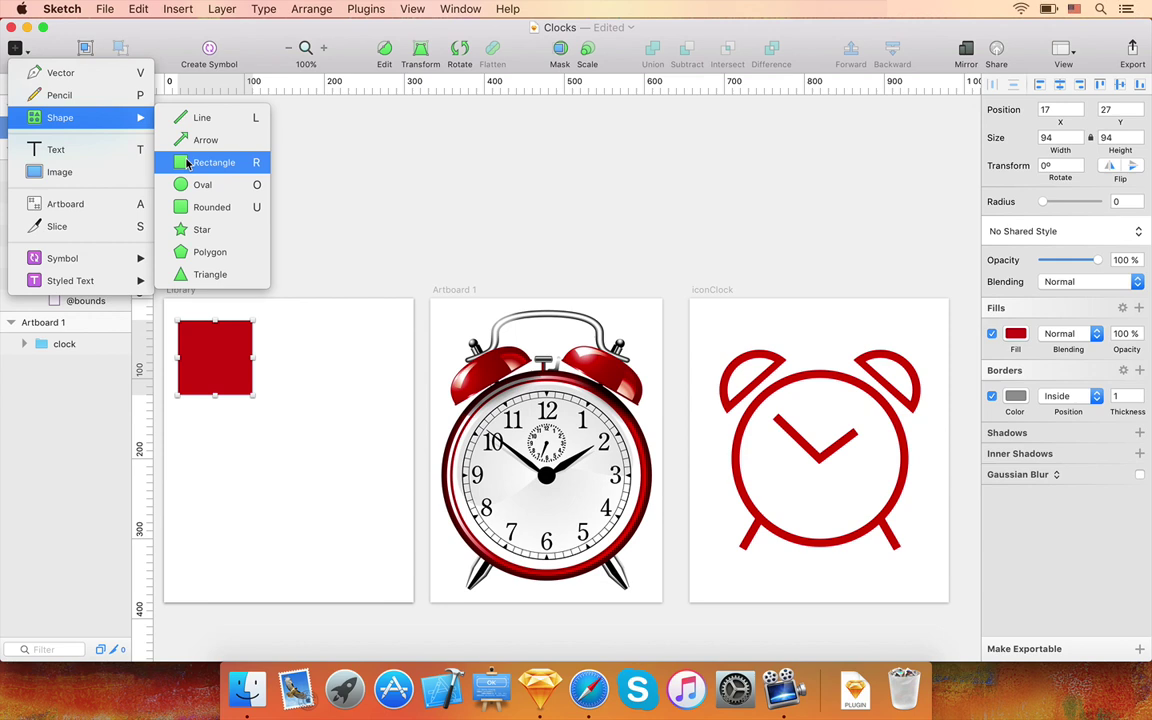
left_click(220, 160)
left_click_drag(278, 320, 356, 396)
double_click(84, 128)
type("Se")
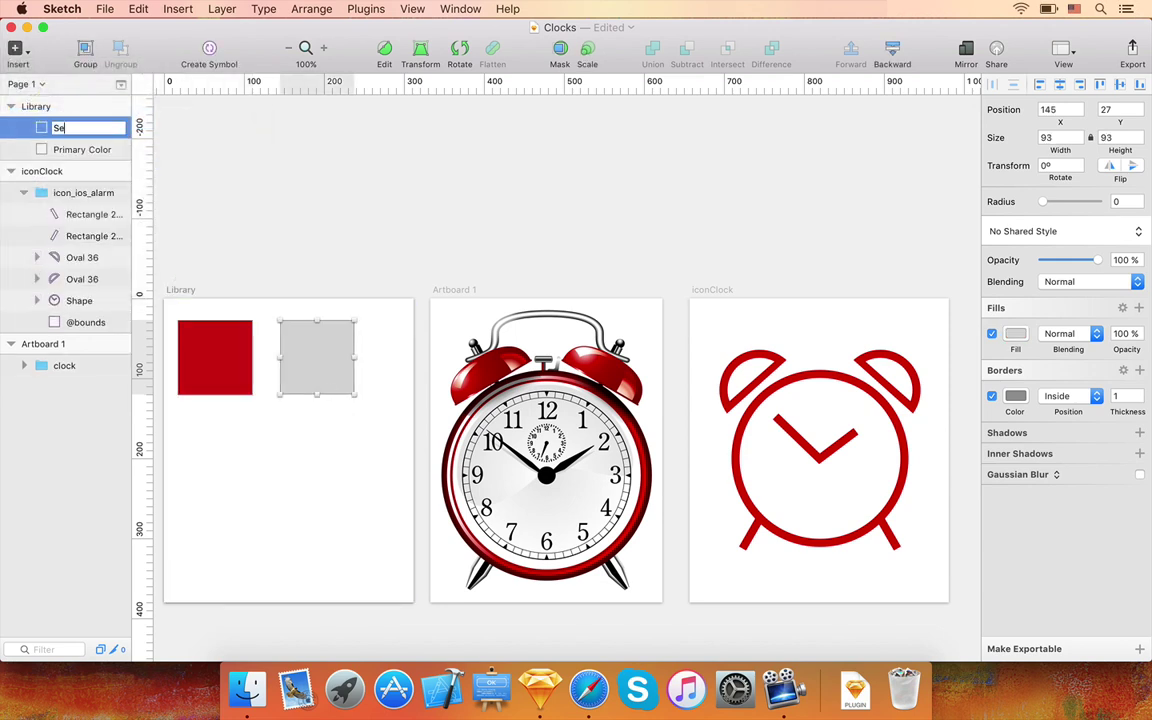
type("condary Color")
key("Return")
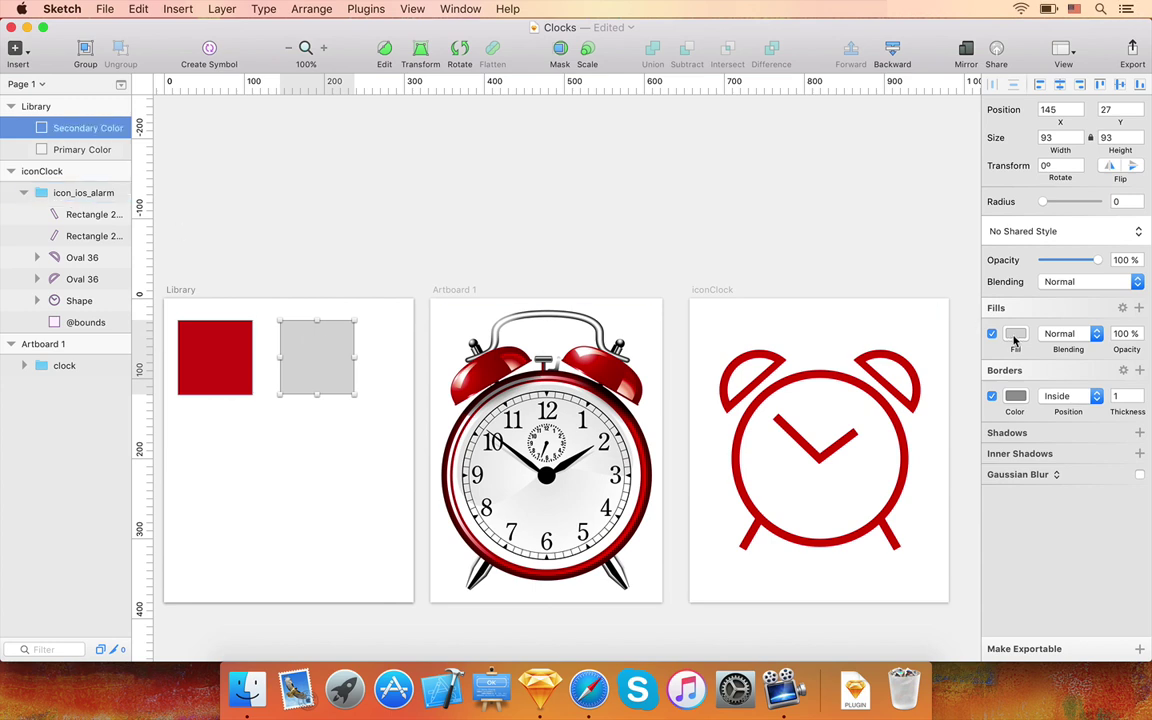
- Fill the Secondary Color square with the orange global colour
left_click(1015, 334)
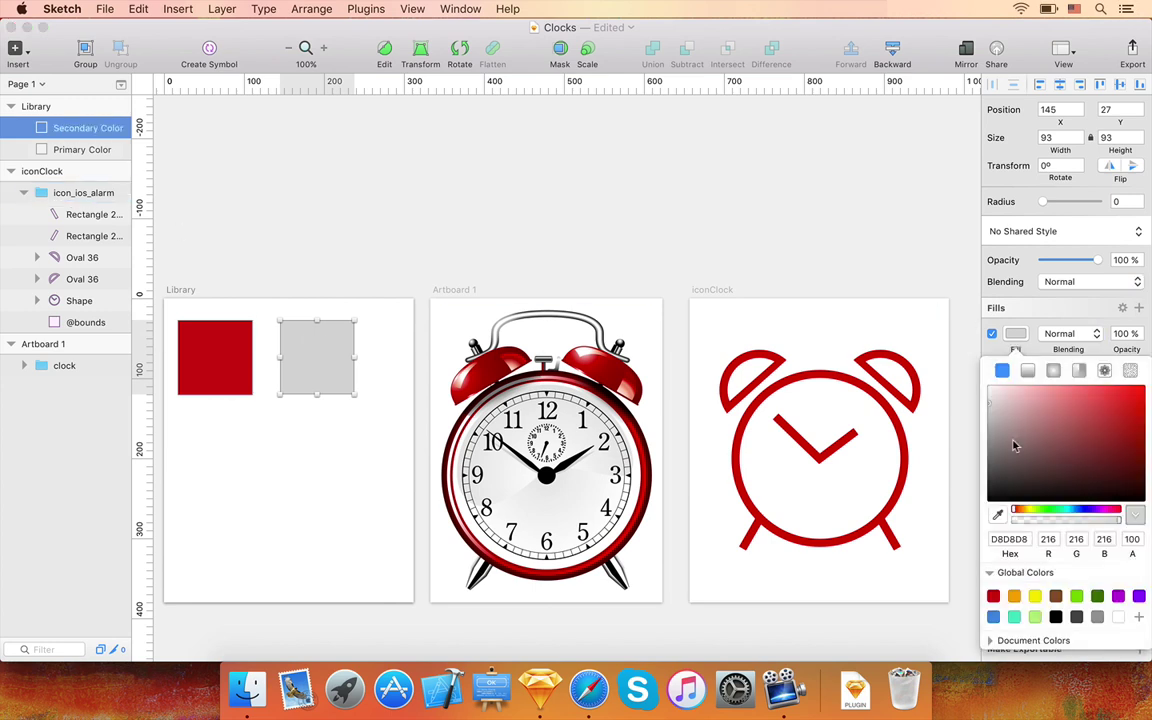
left_click(1014, 596)
left_click(352, 255)
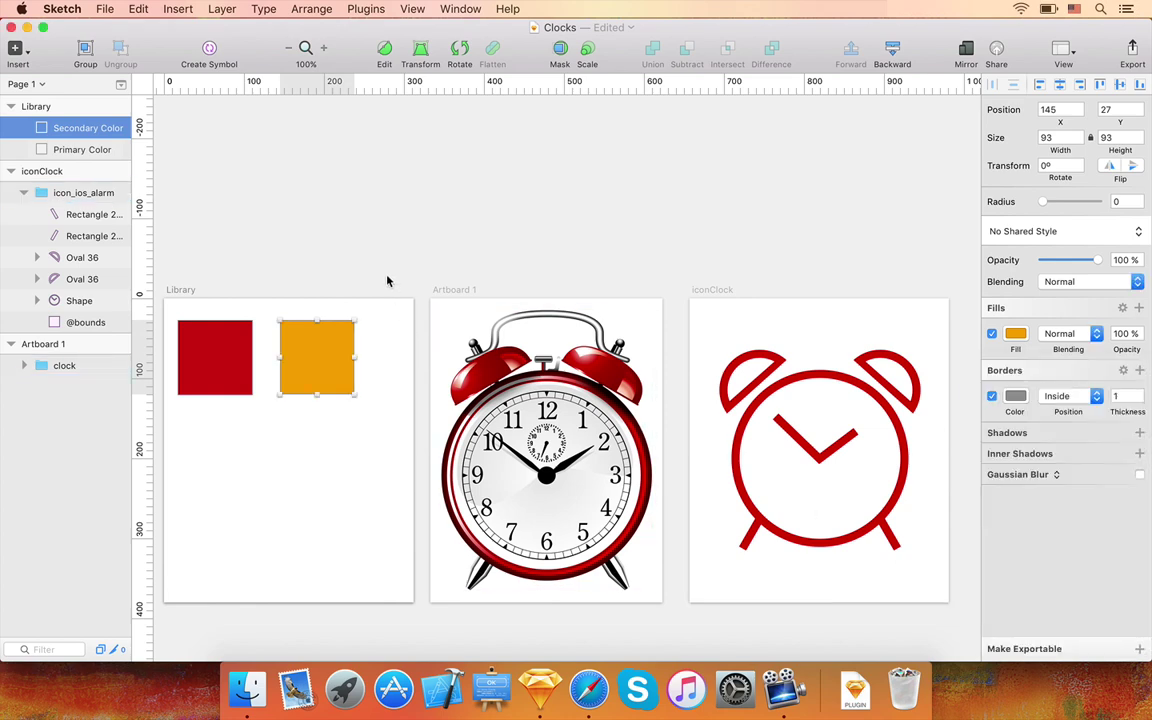
left_click(366, 8)
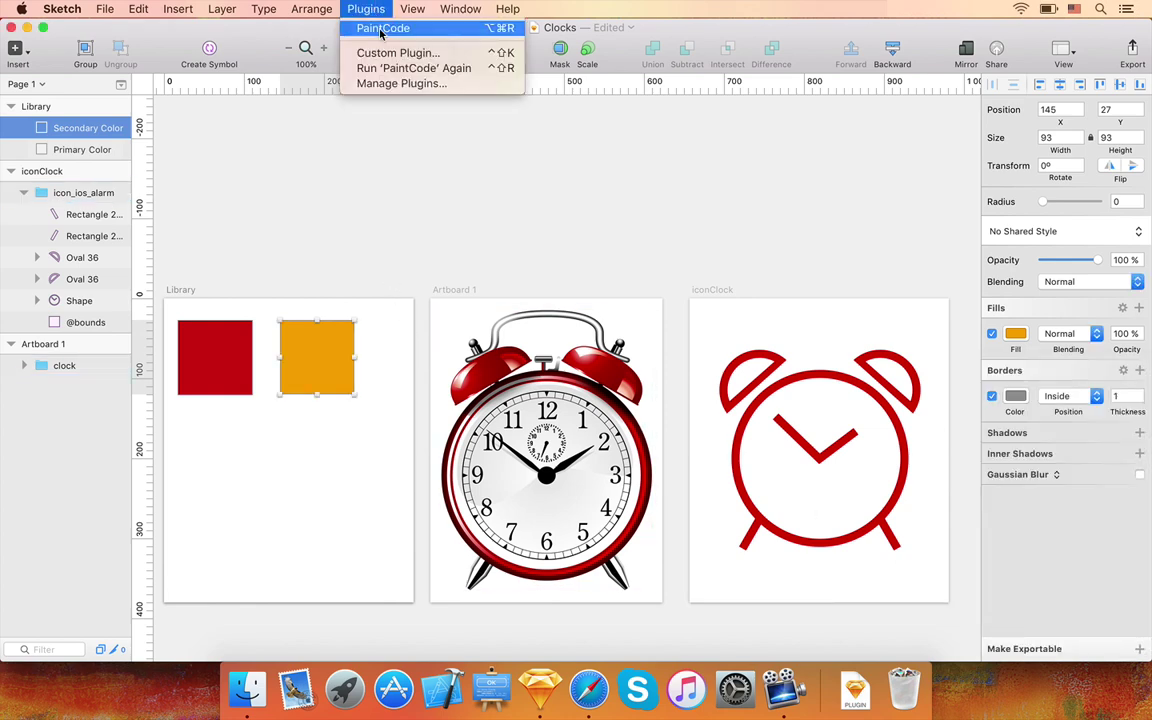
- Run the PaintCode plugin and preview the generated StyleKit.swift code
left_click(381, 30)
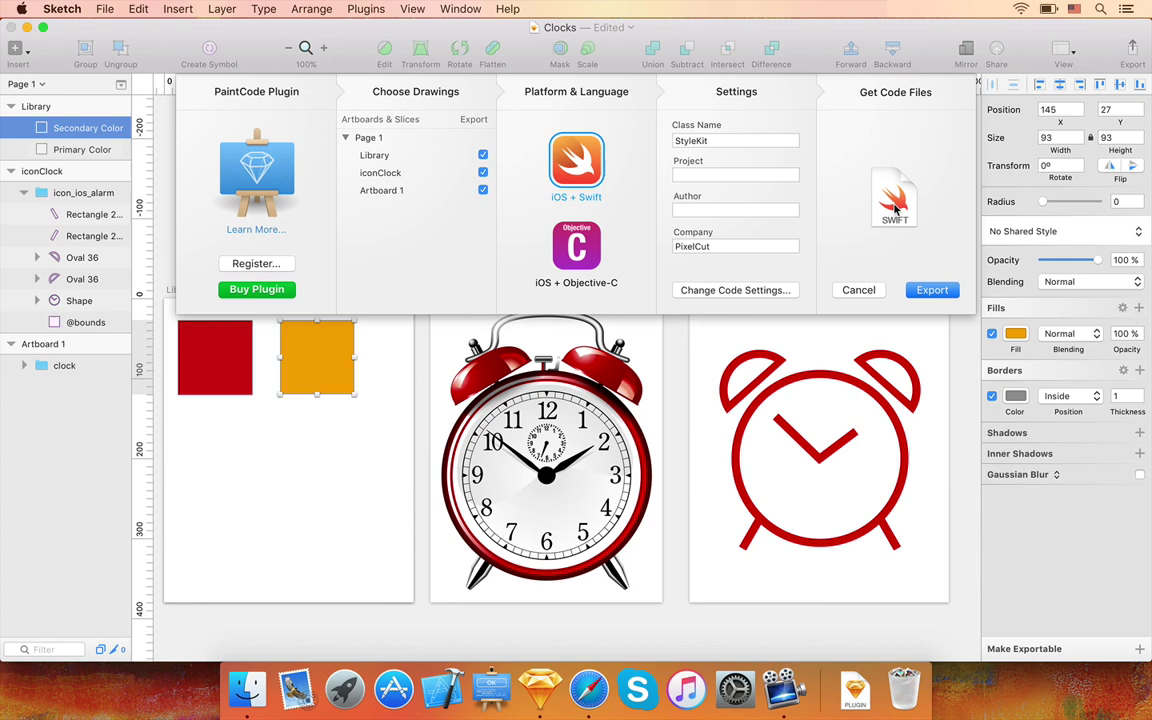
left_click(895, 207)
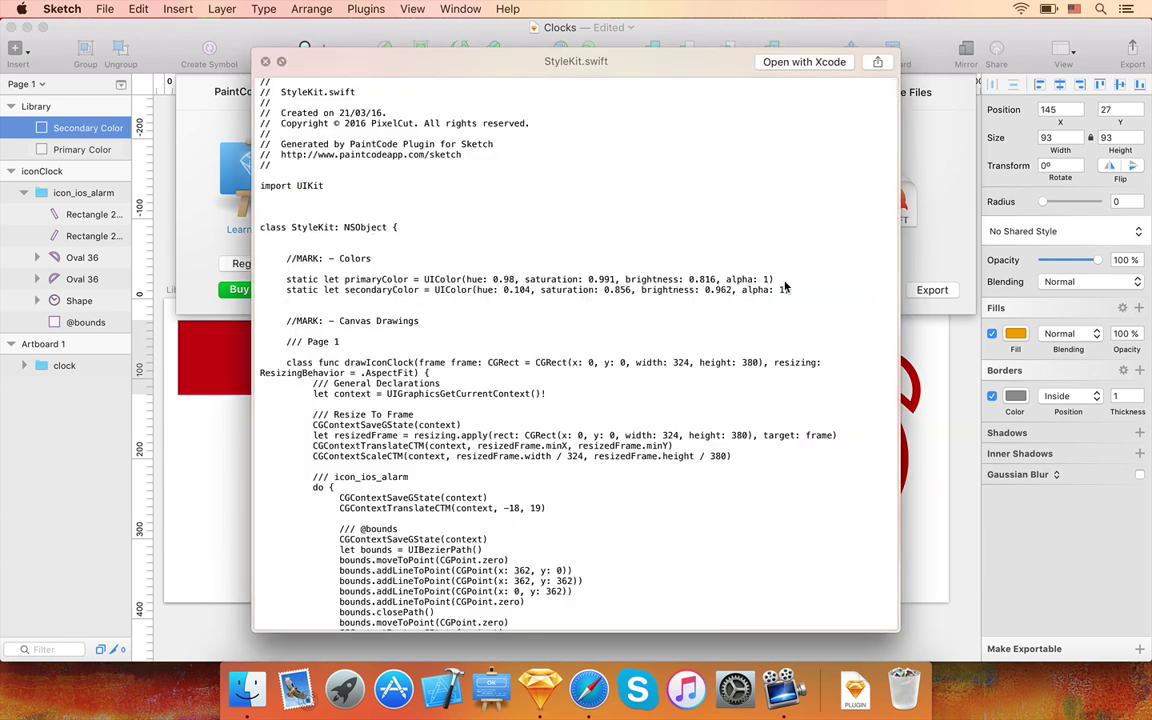
key("Escape")
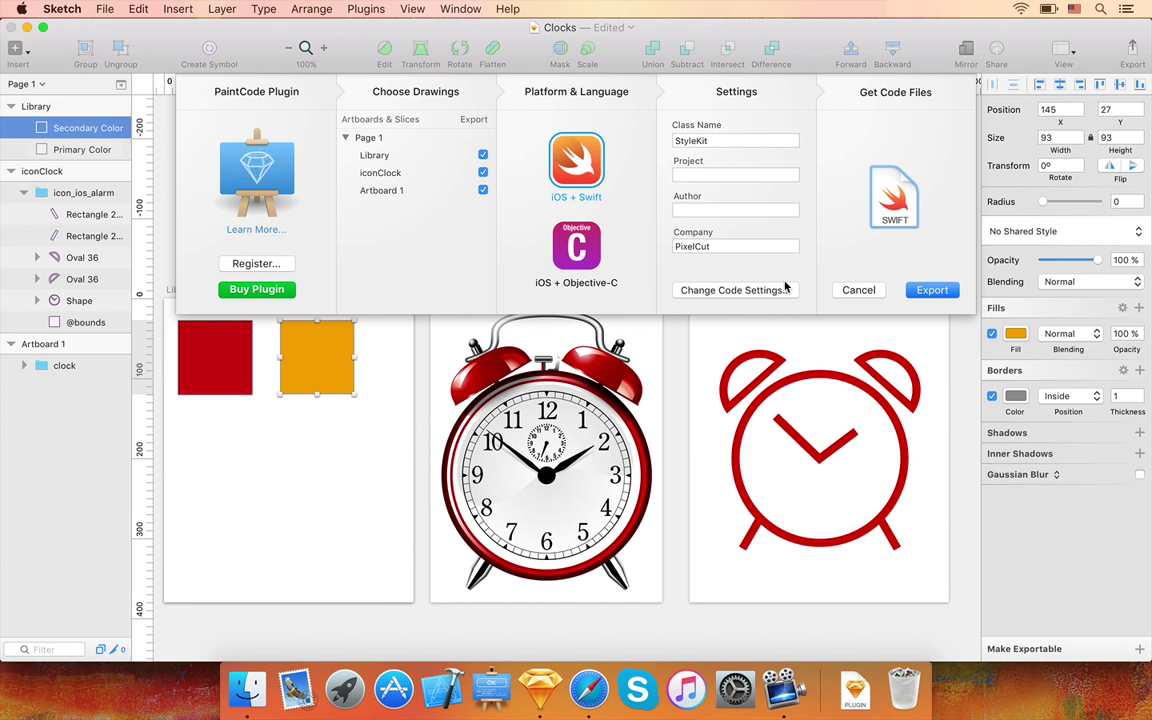
- Try Objective-C output with 8-space indentation, then cancel the export without saving
left_click(551, 238)
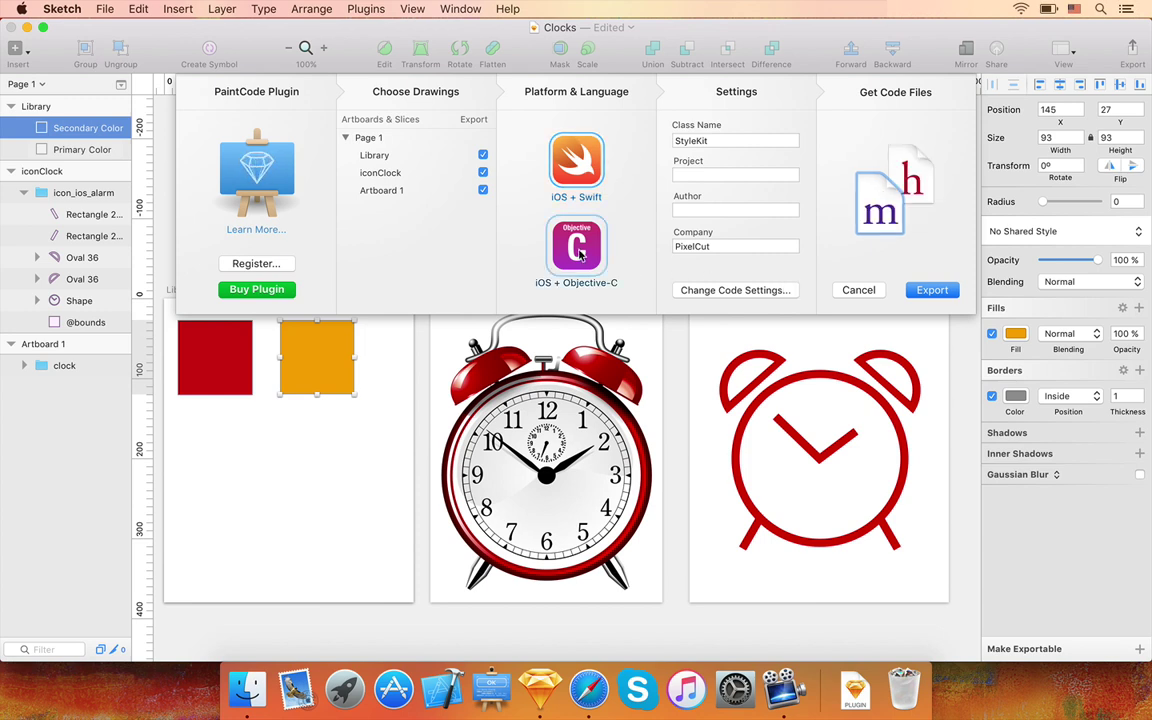
left_click(701, 290)
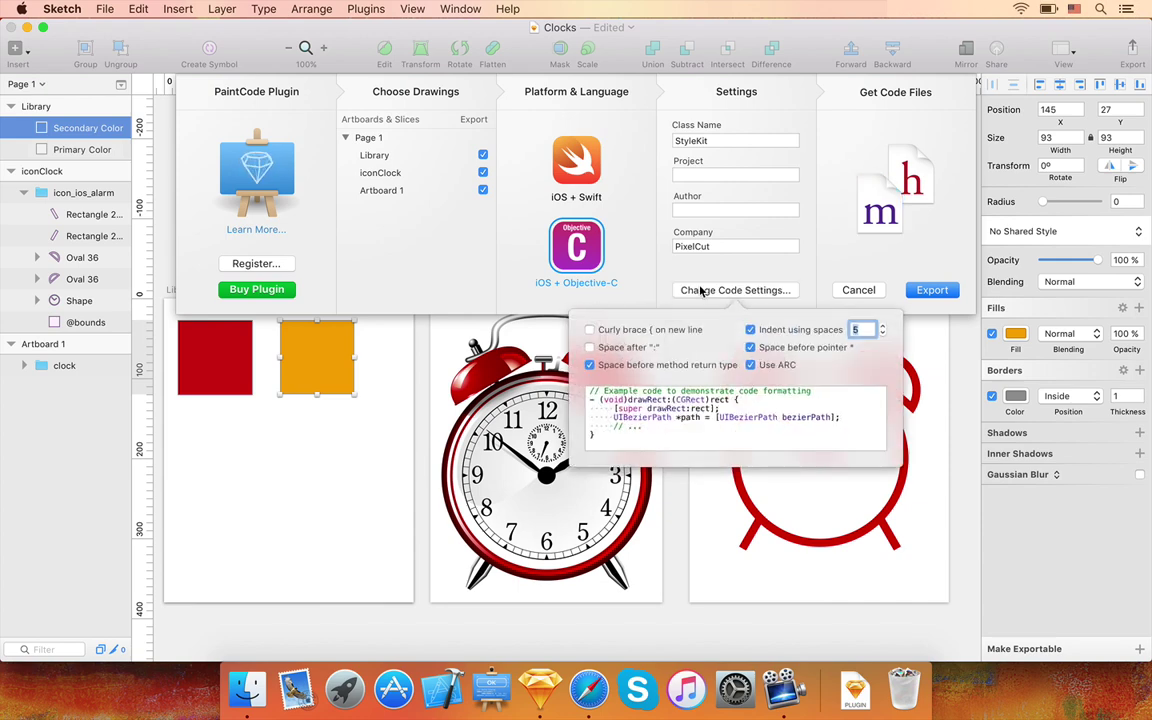
left_click(627, 348)
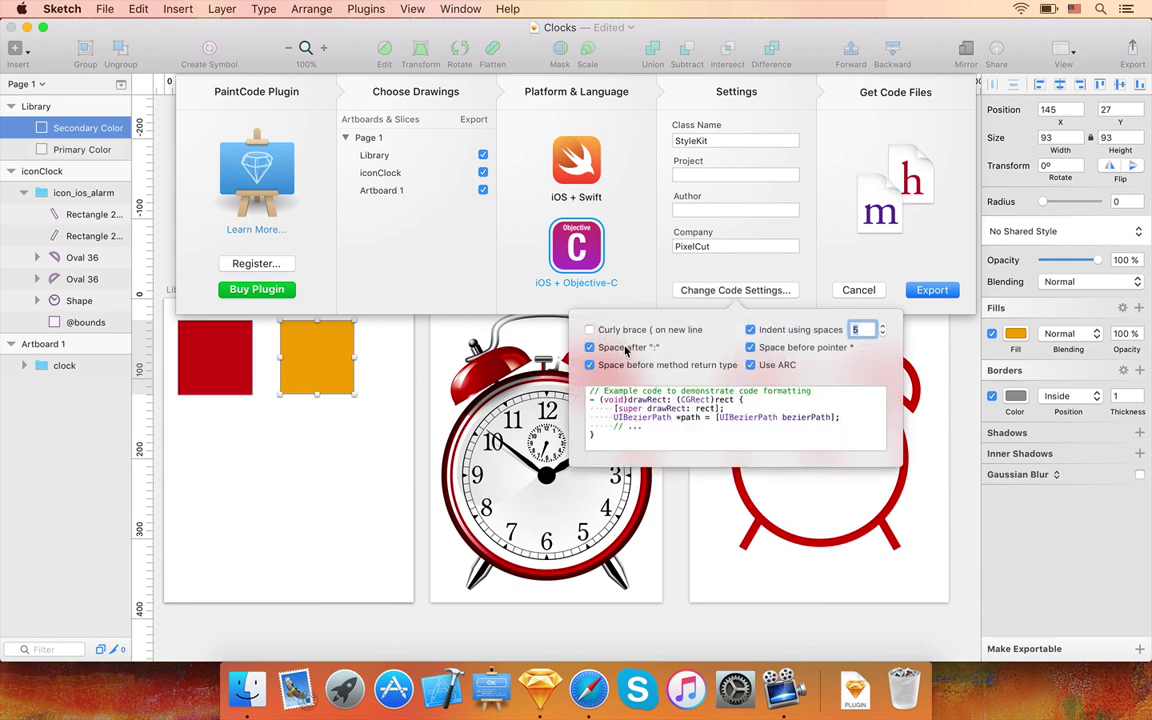
left_click(626, 348)
left_click(622, 333)
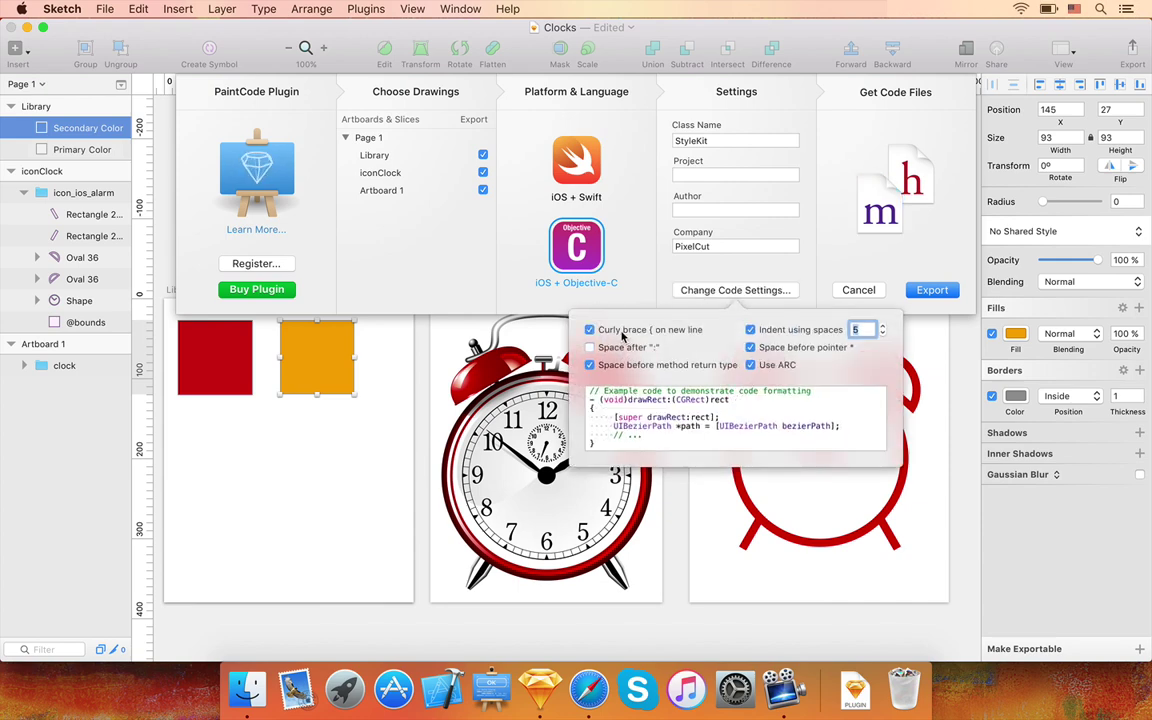
left_click(622, 333)
left_click(882, 326)
left_click(882, 326)
left_click(882, 326)
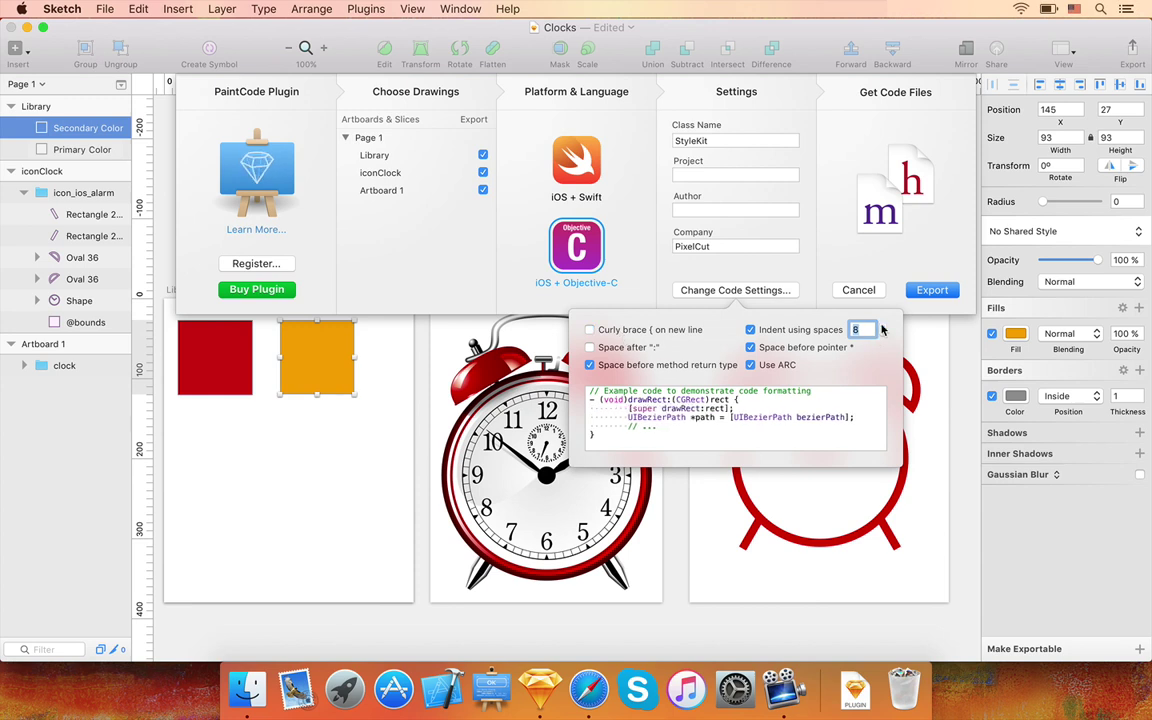
left_click(858, 290)
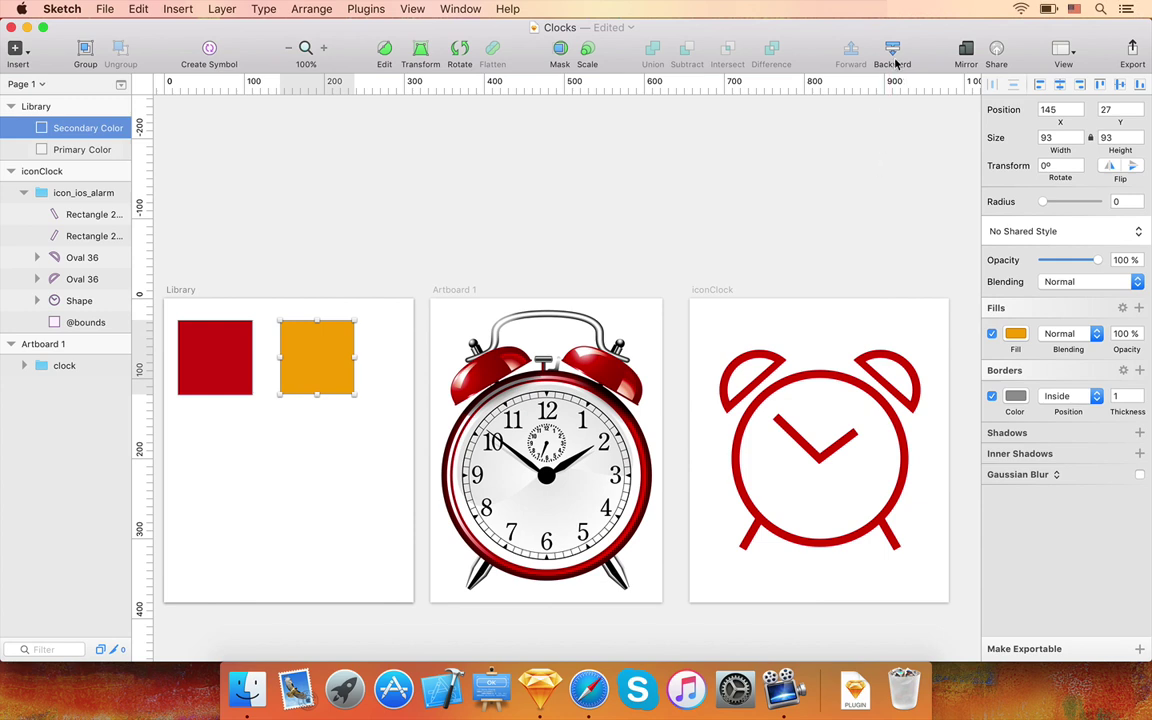
left_click(916, 9)
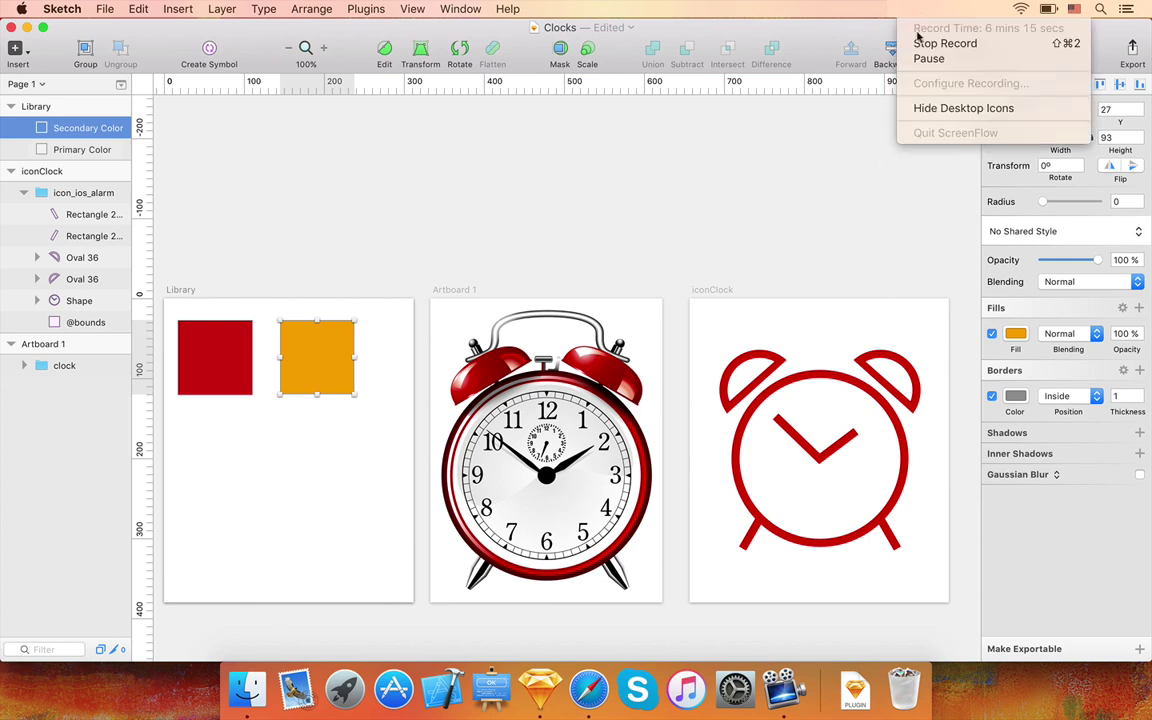